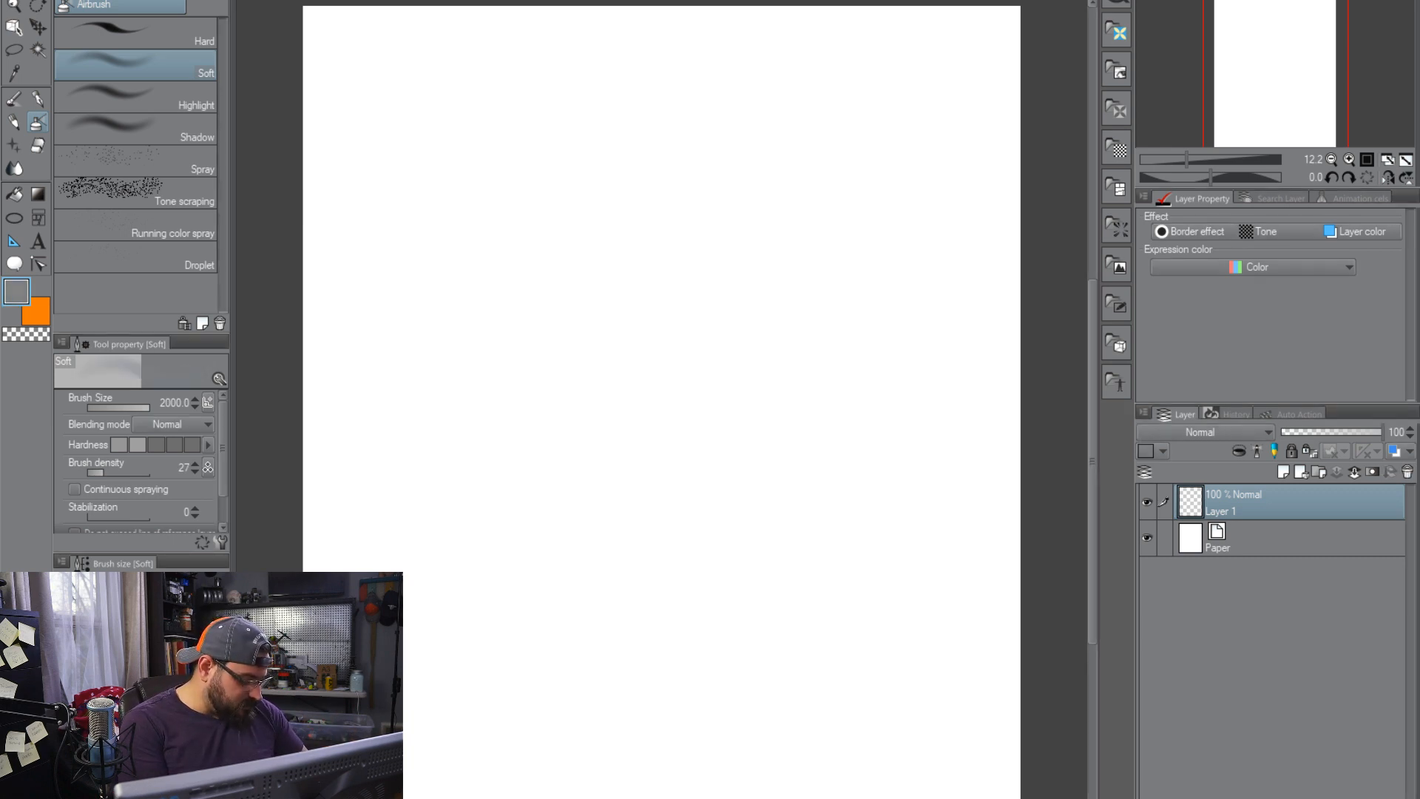
Fill Layer 1 with a flat medium gray background
left_click(14, 193)
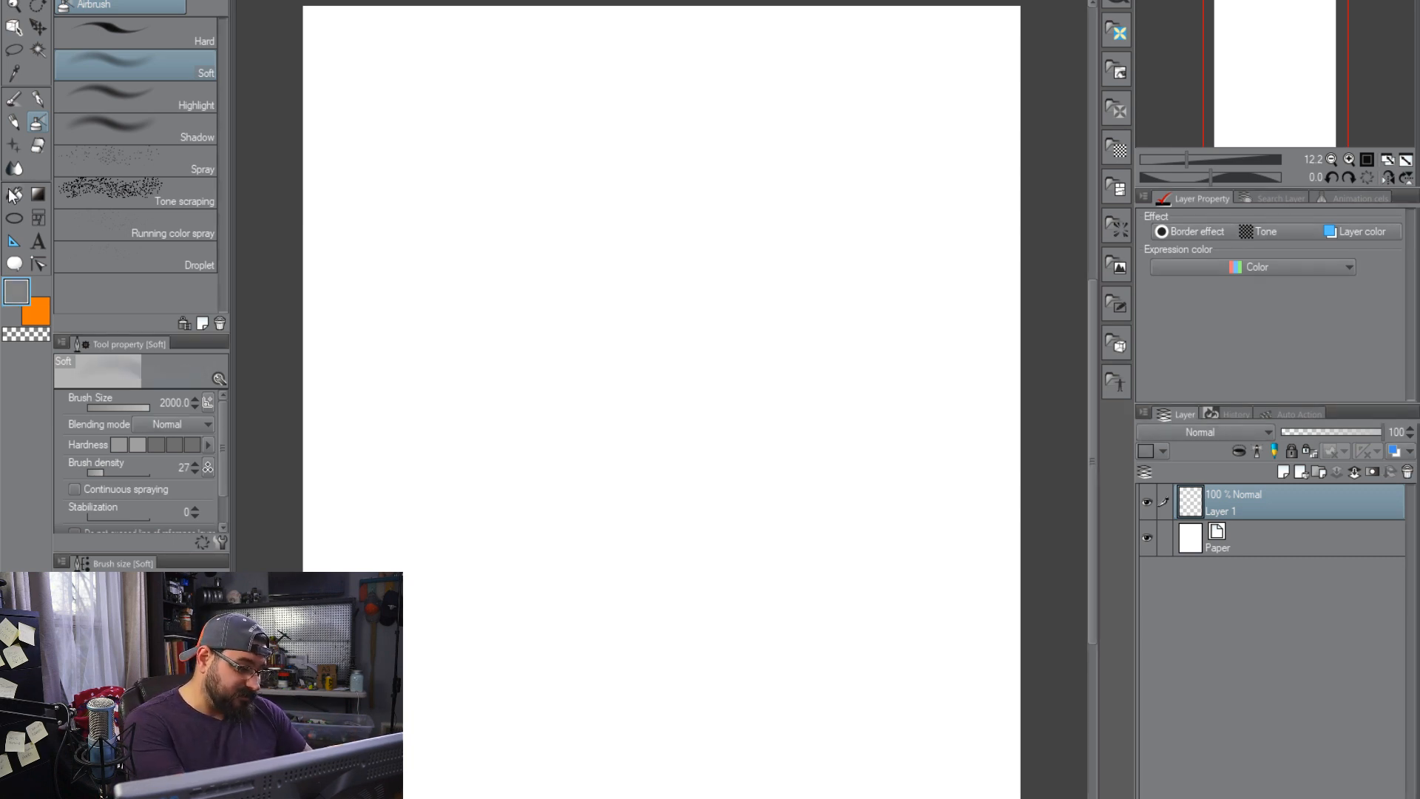
left_click(661, 259)
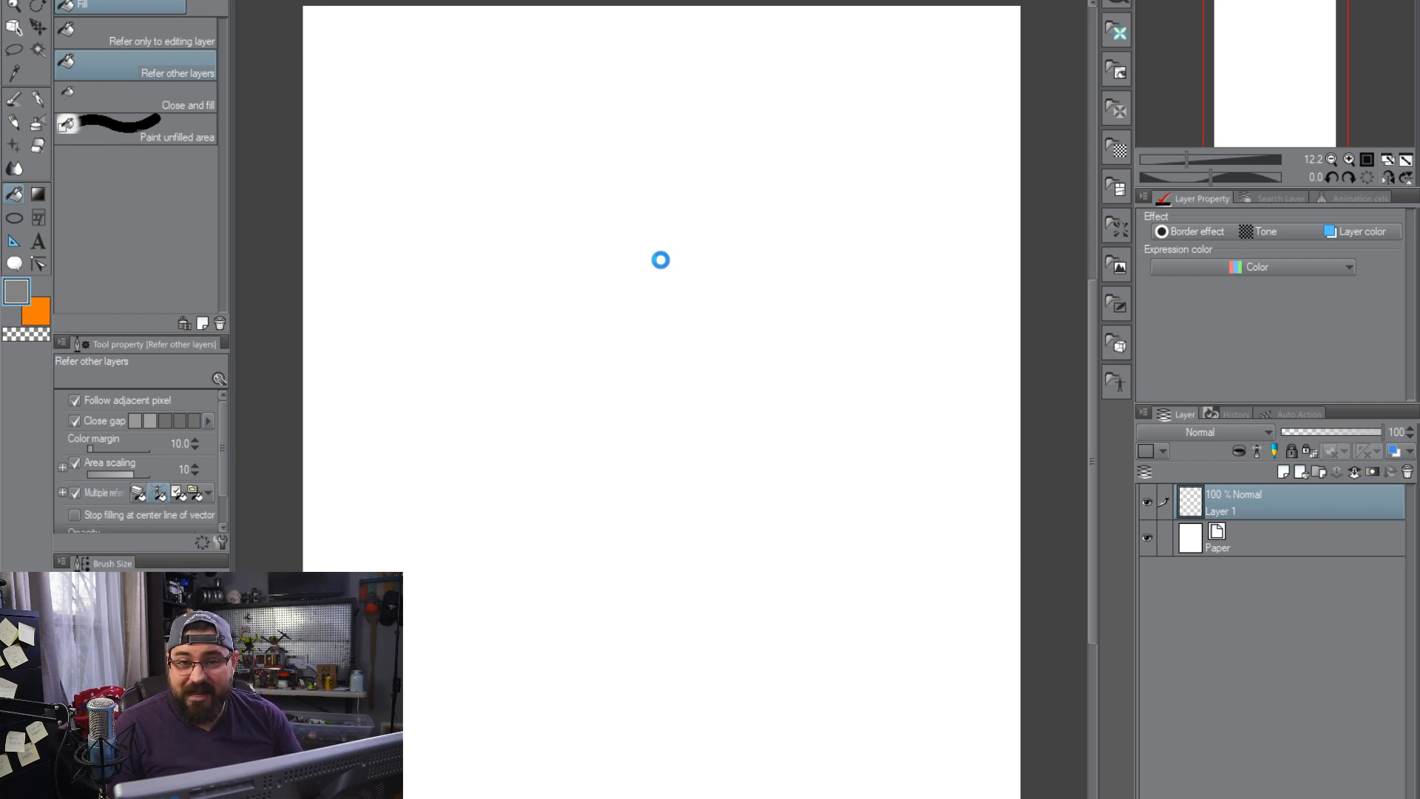
left_click(666, 255)
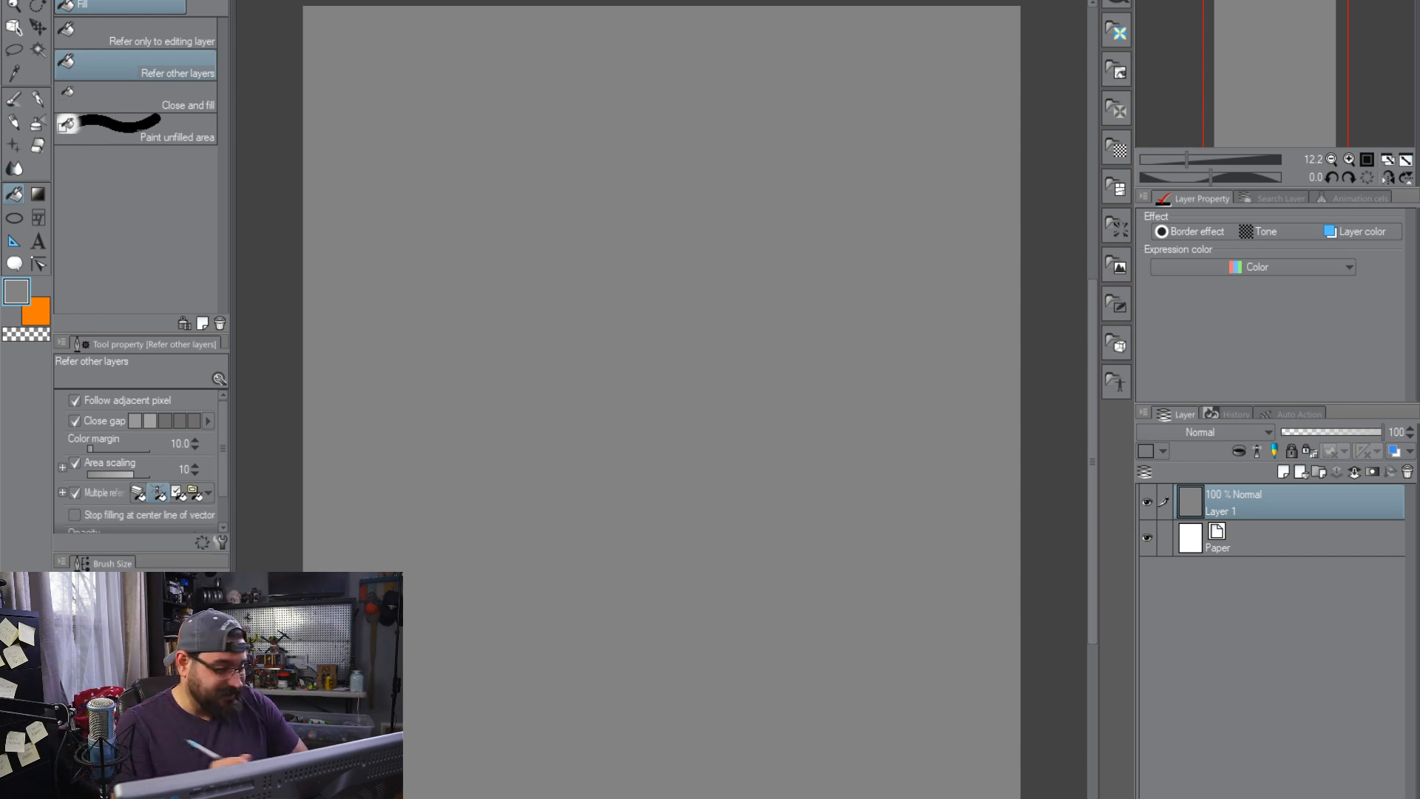
Choose the Darker pencil, set the drawing colour to black and add a new layer above the gray fill
left_click(14, 121)
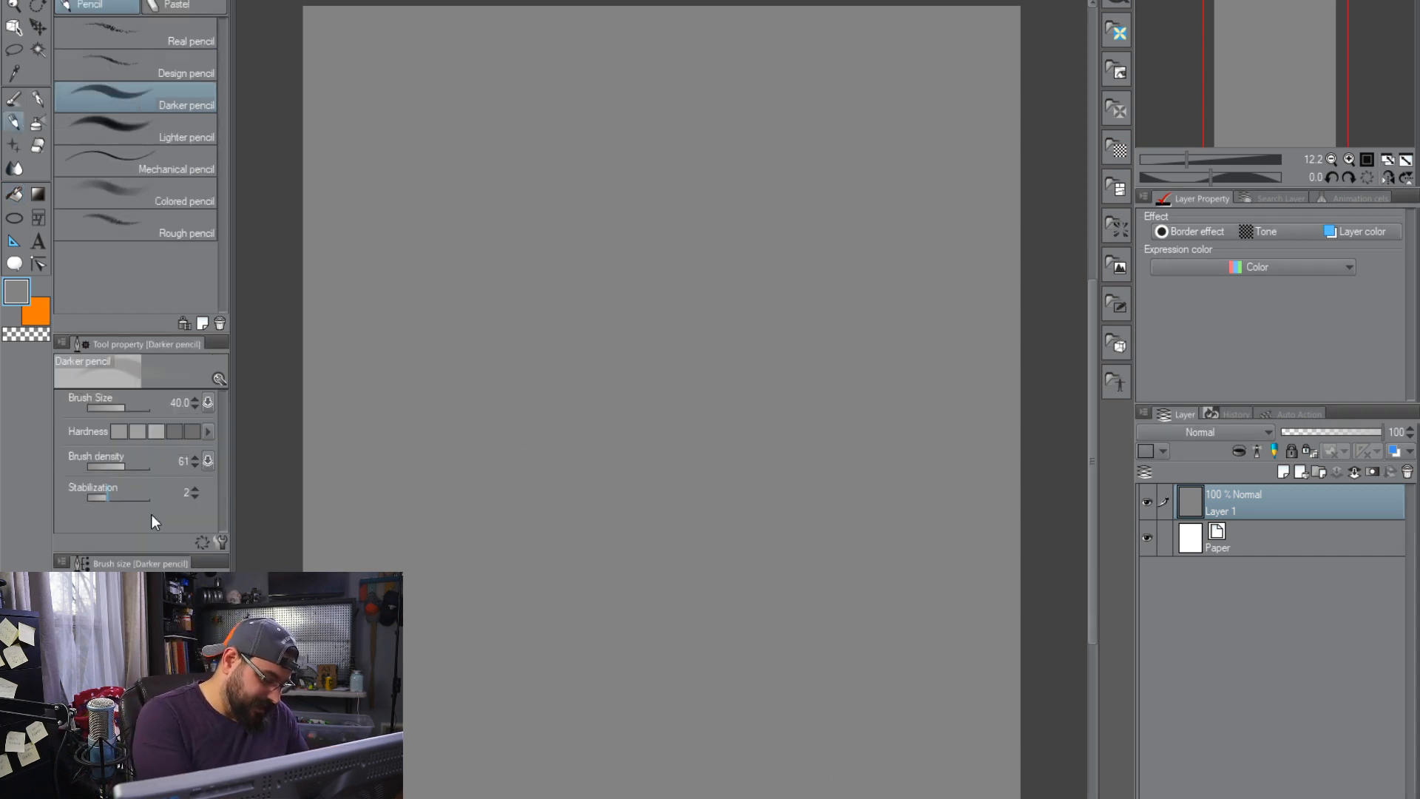
left_click(103, 761)
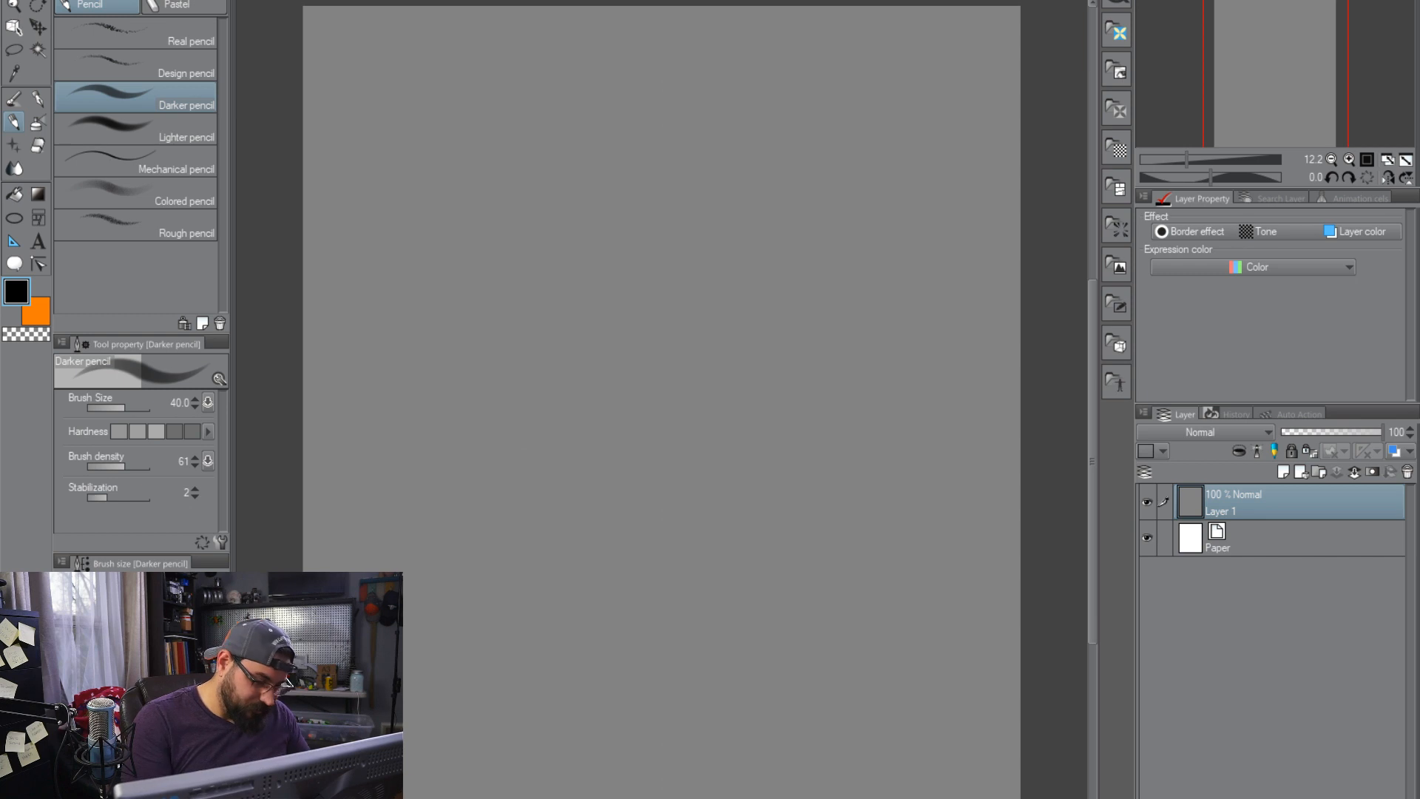
left_click(1284, 474)
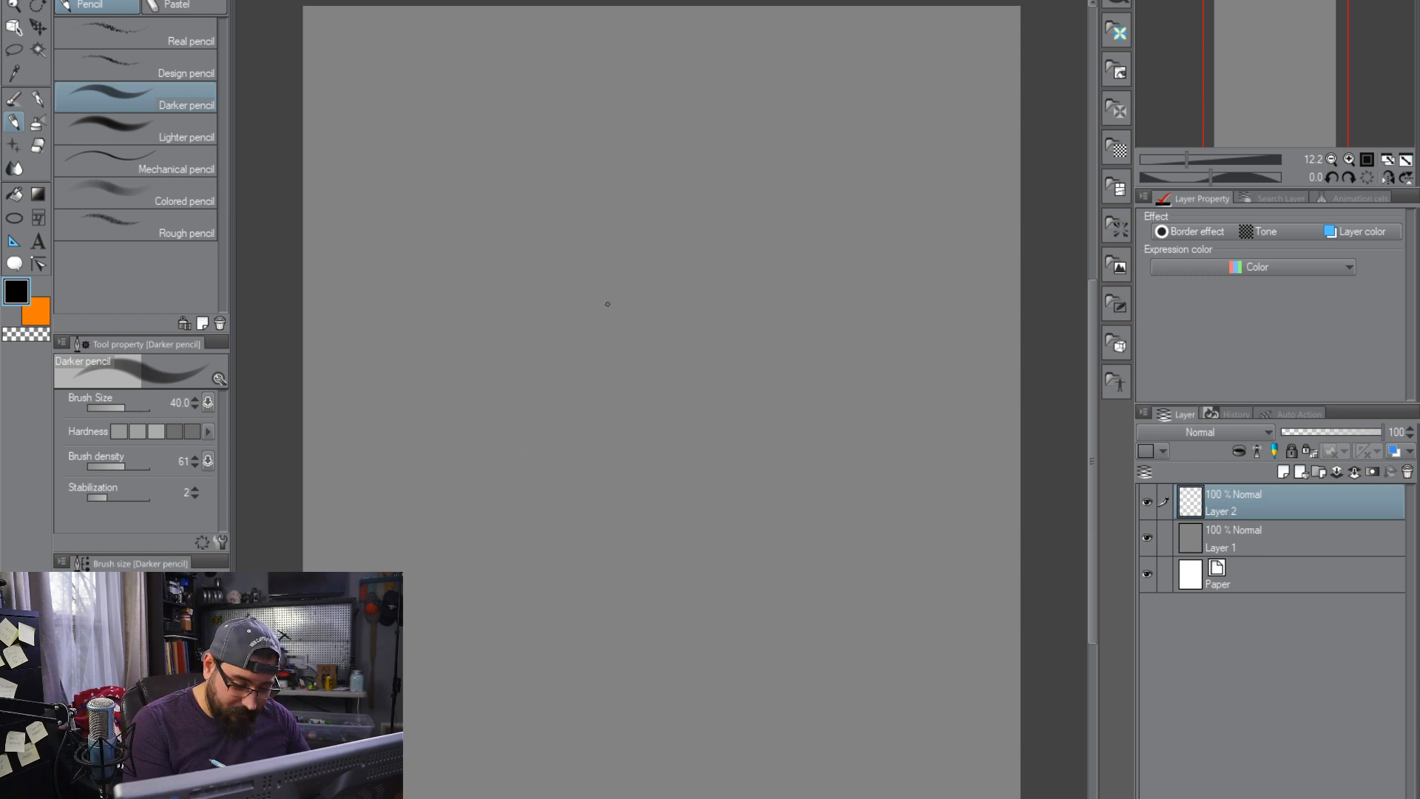
Rough out a diagonal figure with raised arms and a flowing cape, and delete that sketch layer
mouse_move(591, 305)
left_mouse_down()
mouse_move(611, 252)
mouse_move(604, 347)
mouse_move(605, 334)
mouse_move(632, 413)
mouse_move(643, 307)
mouse_move(662, 370)
mouse_move(631, 379)
mouse_move(648, 422)
mouse_move(653, 315)
mouse_move(674, 296)
mouse_move(654, 267)
mouse_move(679, 235)
mouse_move(668, 274)
mouse_move(554, 138)
left_mouse_up()
mouse_move(603, 197)
left_mouse_down()
mouse_move(670, 295)
mouse_move(665, 323)
left_mouse_up()
mouse_move(571, 329)
left_mouse_down()
mouse_move(576, 344)
mouse_move(507, 243)
left_mouse_up()
mouse_move(584, 385)
left_mouse_down()
mouse_move(676, 469)
mouse_move(684, 414)
mouse_move(649, 497)
mouse_move(603, 415)
mouse_move(643, 436)
mouse_move(703, 429)
mouse_move(753, 554)
mouse_move(688, 518)
mouse_move(680, 584)
mouse_move(777, 643)
mouse_move(762, 564)
mouse_move(814, 665)
mouse_move(828, 651)
mouse_move(836, 707)
mouse_move(695, 452)
left_mouse_up()
mouse_move(660, 345)
left_mouse_down()
mouse_move(736, 521)
mouse_move(669, 303)
mouse_move(858, 429)
mouse_move(939, 562)
mouse_move(843, 596)
mouse_move(740, 684)
mouse_move(584, 414)
mouse_move(632, 570)
left_mouse_up()
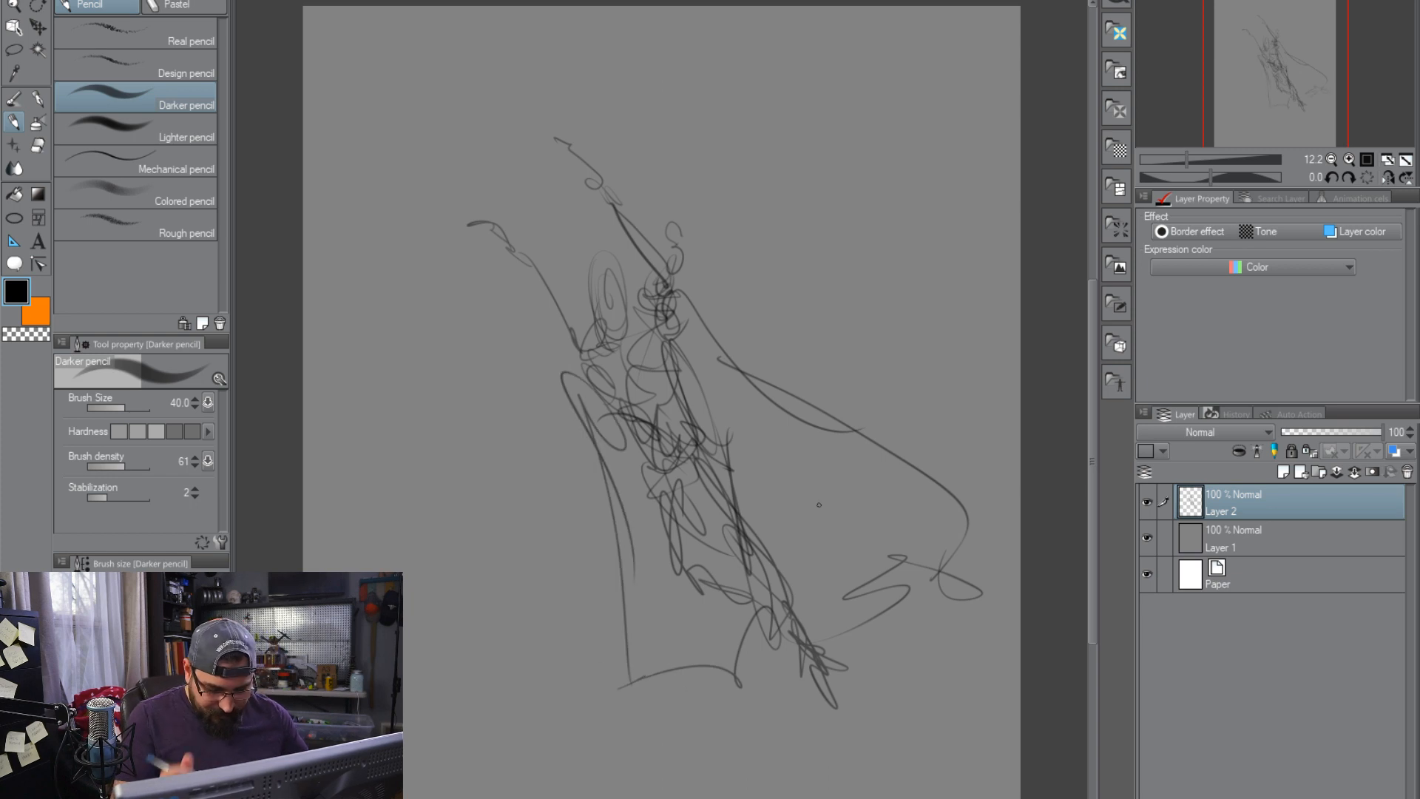
left_click_drag(574, 345, 590, 386)
left_click_drag(687, 300, 606, 360)
mouse_move(692, 289)
left_mouse_down()
mouse_move(713, 351)
mouse_move(865, 543)
left_mouse_up()
left_click_drag(681, 244, 590, 175)
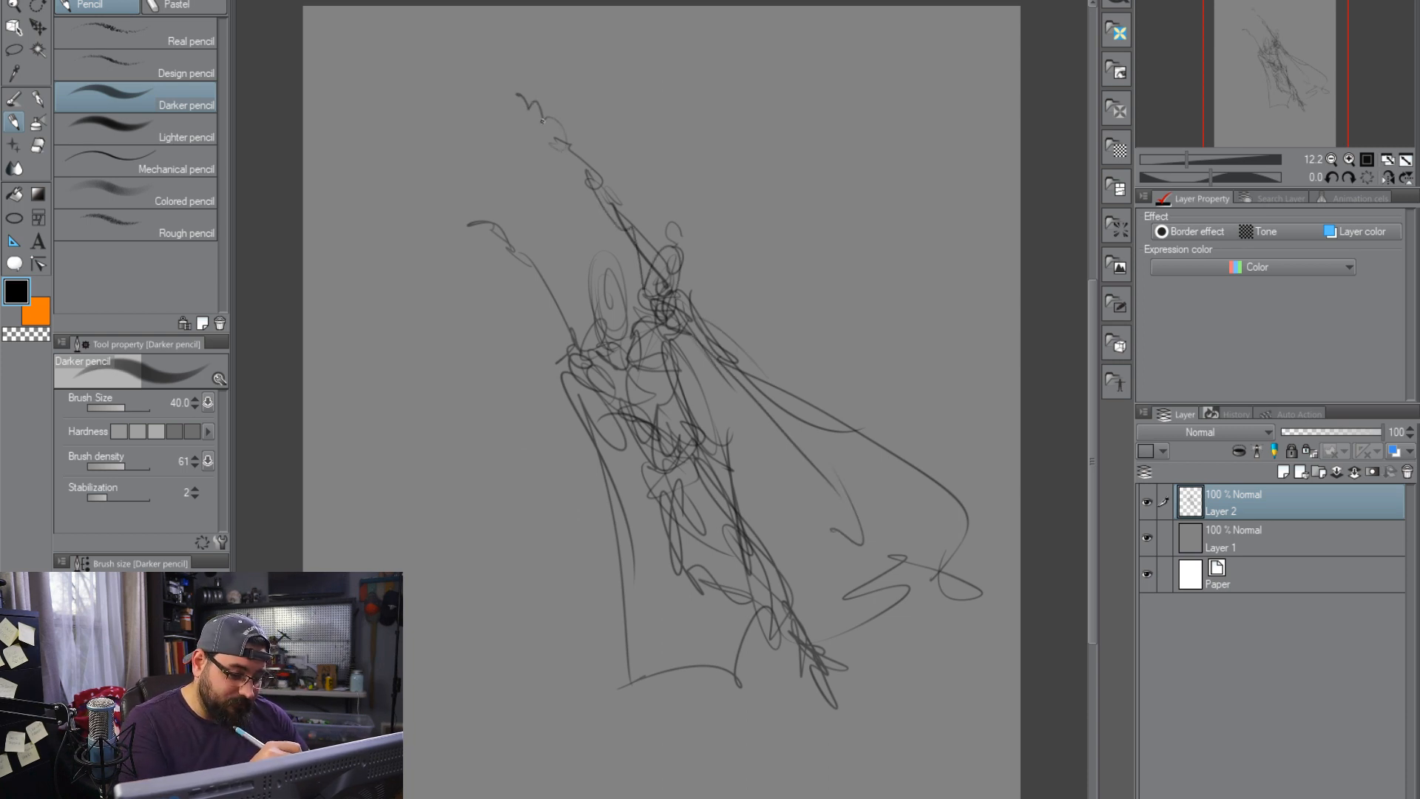
left_click_drag(555, 145, 592, 173)
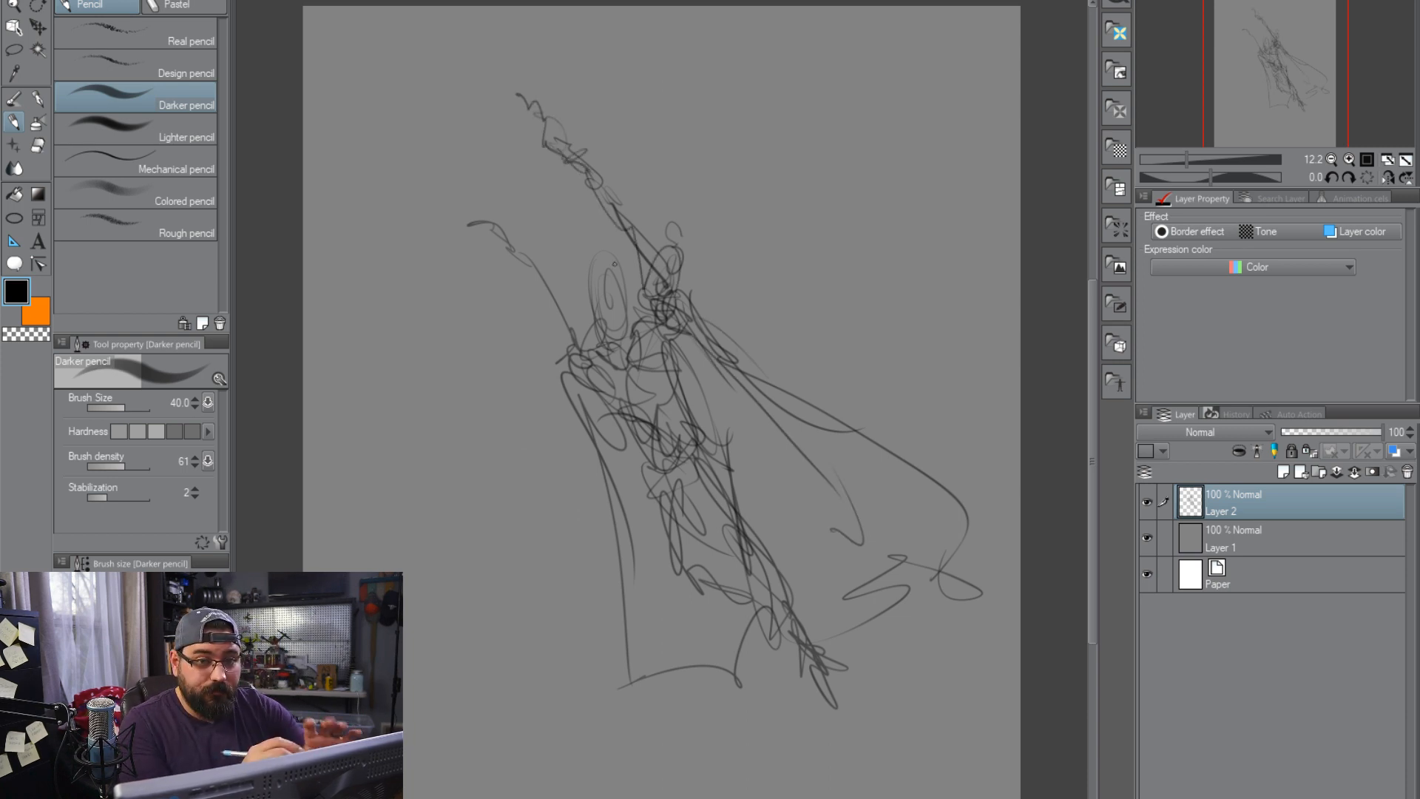
mouse_move(566, 357)
left_mouse_down()
mouse_move(510, 244)
mouse_move(475, 221)
left_mouse_up()
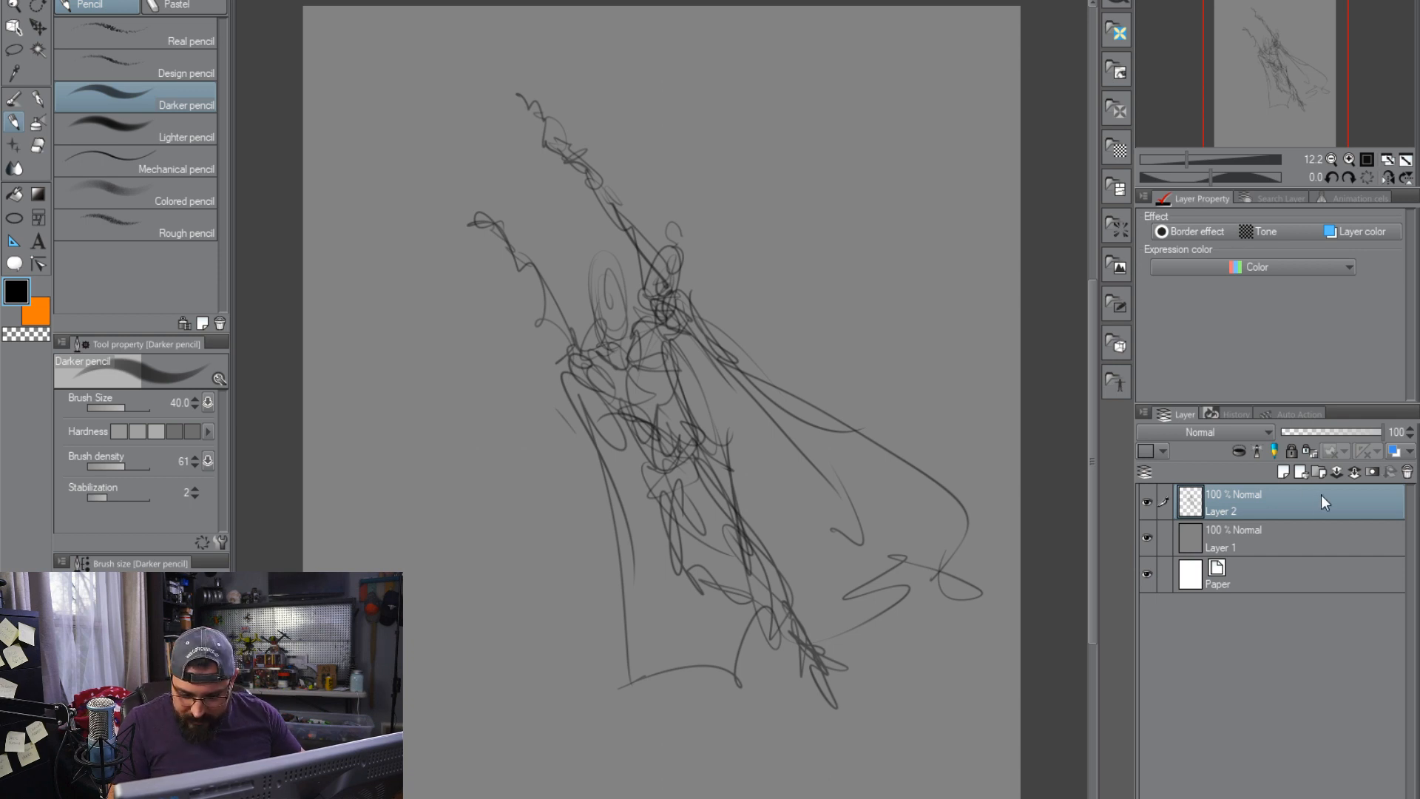
left_click(1407, 472)
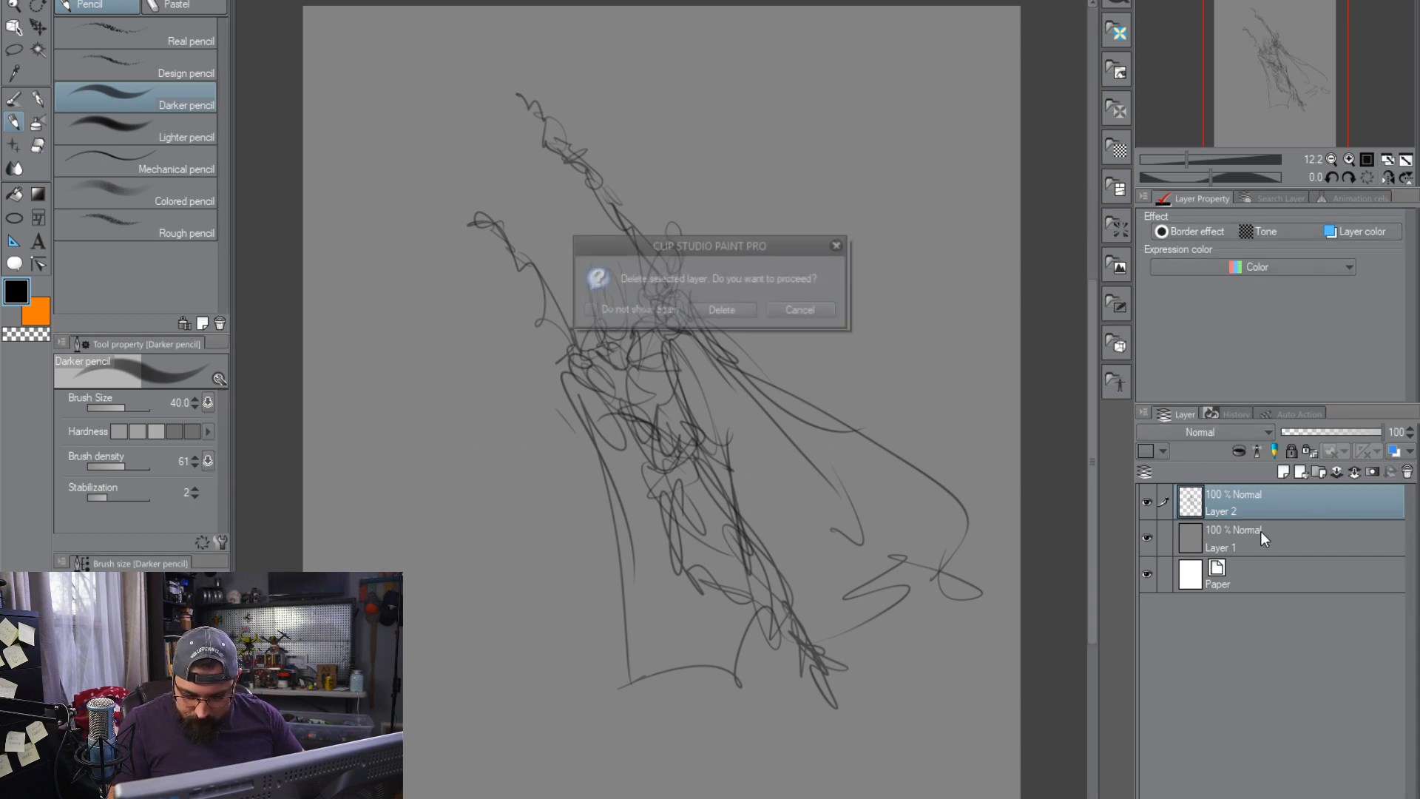
left_click(728, 311)
left_click_drag(949, 364, 747, 370)
left_click_drag(596, 414, 1019, 397)
left_click_drag(898, 384, 765, 411)
mouse_move(640, 407)
left_mouse_down()
mouse_move(610, 472)
mouse_move(582, 798)
left_mouse_up()
left_click_drag(630, 410, 639, 393)
key("ctrl+z")
key("ctrl+z")
Sketch a tall slanted trunk-like form with curved side lines, undoing the last strokes tried near its upper end
key("ctrl+z")
key("ctrl+z")
key("ctrl+z")
left_click(610, 797)
mouse_move(954, 543)
left_mouse_down()
mouse_move(596, 529)
mouse_move(681, 515)
left_mouse_up()
left_click_drag(647, 798, 742, 399)
mouse_move(822, 347)
left_mouse_down()
mouse_move(757, 360)
mouse_move(991, 348)
mouse_move(670, 674)
left_mouse_up()
left_click_drag(715, 531, 645, 797)
left_click_drag(838, 361, 785, 556)
left_click_drag(756, 362, 788, 580)
mouse_move(729, 414)
left_mouse_down()
mouse_move(777, 203)
mouse_move(906, 214)
left_mouse_up()
left_click_drag(754, 218, 1036, 212)
left_click_drag(790, 244, 872, 215)
key("ctrl+z")
key("ctrl+z")
key("ctrl+z")
key("ctrl+z")
key("ctrl+z")
Add a small standing figure, a long horizontal beam and jagged branching shapes around the top of the slanted form
left_click_drag(770, 283, 739, 389)
left_click_drag(746, 340, 999, 343)
left_click_drag(1025, 332, 805, 349)
mouse_move(783, 278)
left_mouse_down()
mouse_move(773, 230)
mouse_move(766, 260)
left_mouse_up()
left_click_drag(776, 310, 772, 329)
mouse_move(789, 280)
left_mouse_down()
mouse_move(765, 341)
mouse_move(789, 326)
mouse_move(793, 286)
mouse_move(808, 306)
mouse_move(775, 277)
mouse_move(770, 318)
mouse_move(772, 232)
mouse_move(774, 258)
mouse_move(787, 258)
mouse_move(762, 352)
mouse_move(742, 314)
mouse_move(633, 254)
left_mouse_up()
mouse_move(629, 240)
left_mouse_down()
mouse_move(646, 284)
mouse_move(633, 305)
mouse_move(655, 313)
mouse_move(627, 314)
mouse_move(641, 327)
mouse_move(663, 301)
mouse_move(678, 337)
left_mouse_up()
mouse_move(686, 280)
left_mouse_down()
mouse_move(726, 295)
mouse_move(704, 243)
mouse_move(718, 310)
left_mouse_up()
mouse_move(723, 309)
left_mouse_down()
mouse_move(638, 346)
mouse_move(721, 363)
left_mouse_up()
left_click_drag(696, 347, 712, 404)
mouse_move(695, 315)
left_mouse_down()
mouse_move(714, 418)
mouse_move(755, 444)
mouse_move(747, 455)
mouse_move(767, 335)
mouse_move(761, 444)
mouse_move(712, 465)
mouse_move(743, 477)
left_mouse_up()
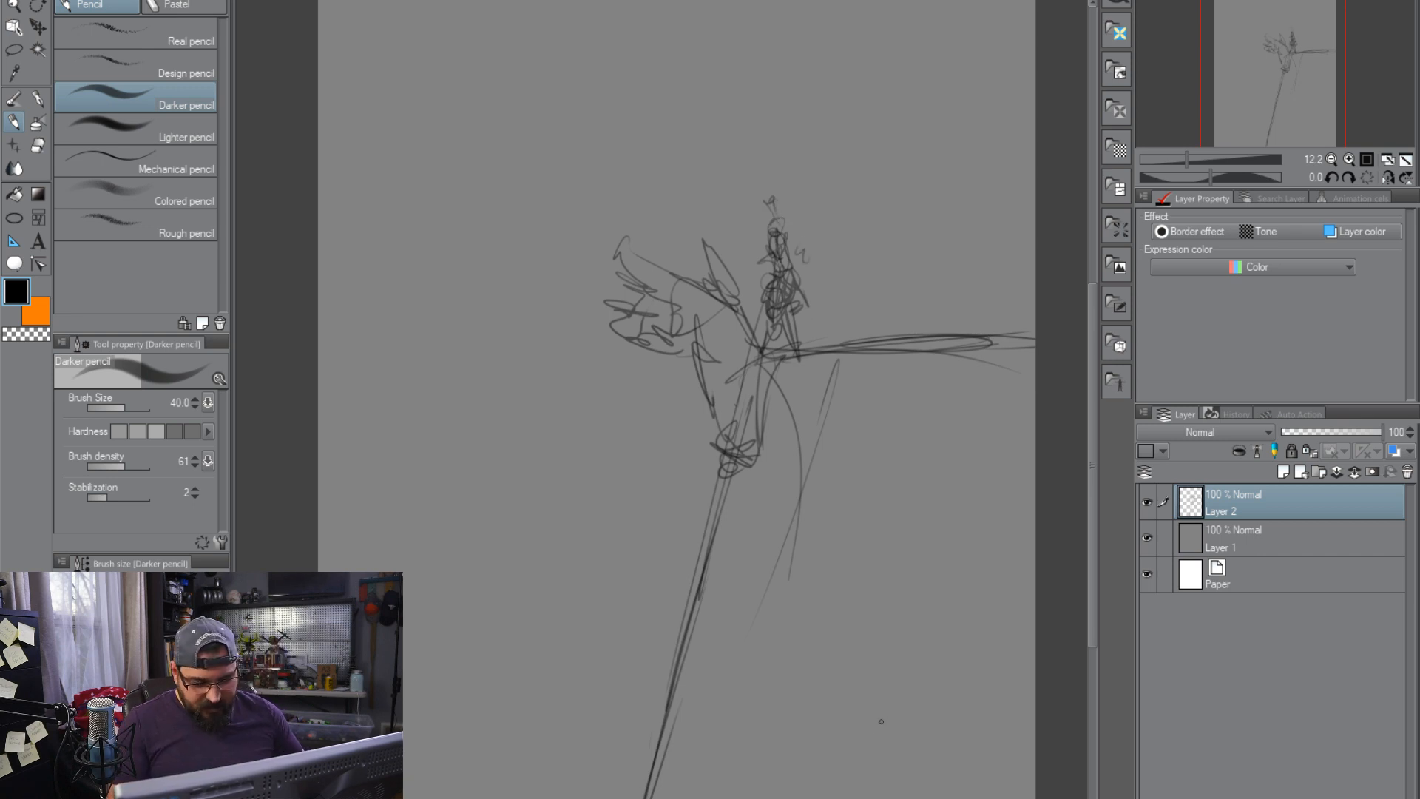
Delete the current sketch layer and add a new empty layer above the gray background
left_click(1408, 472)
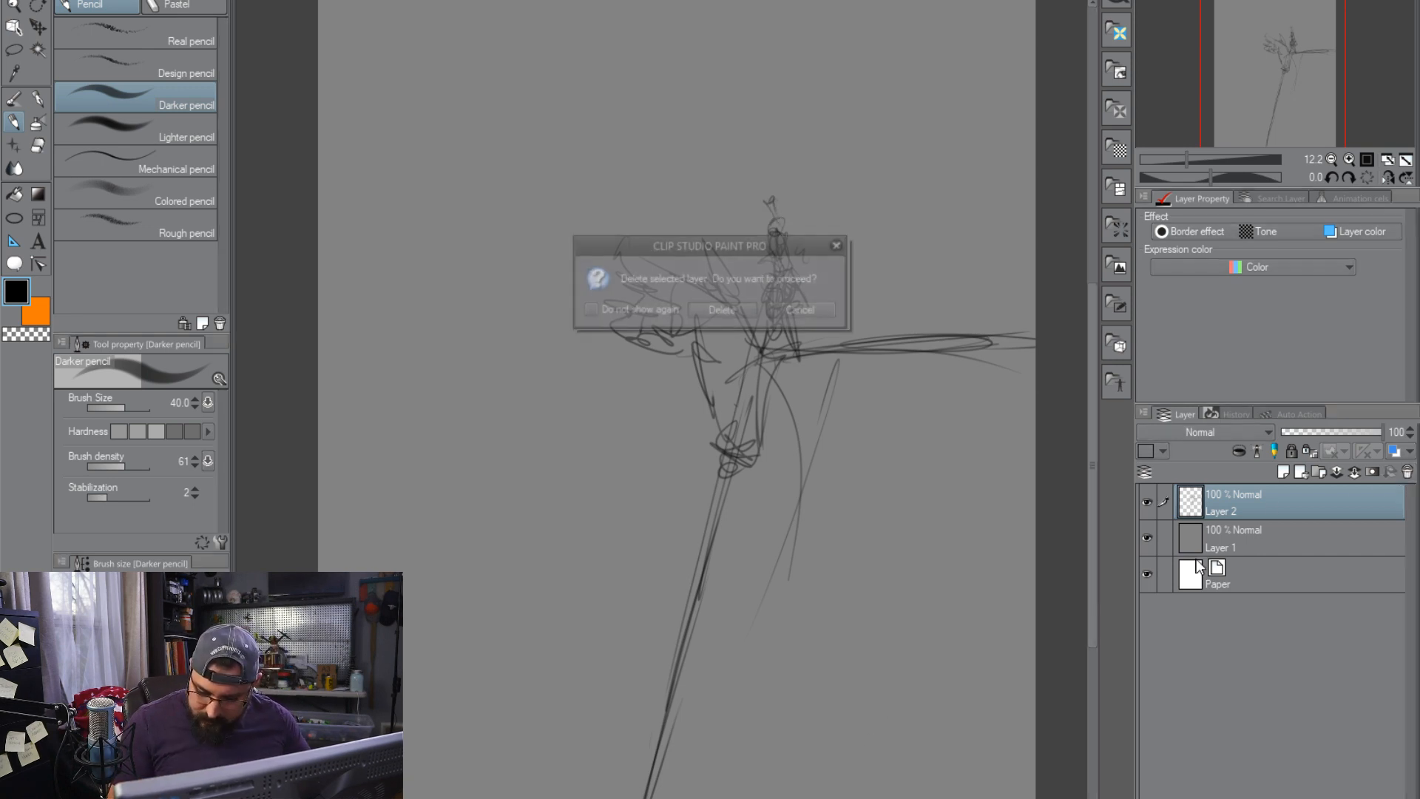
key("Return")
left_click(1283, 473)
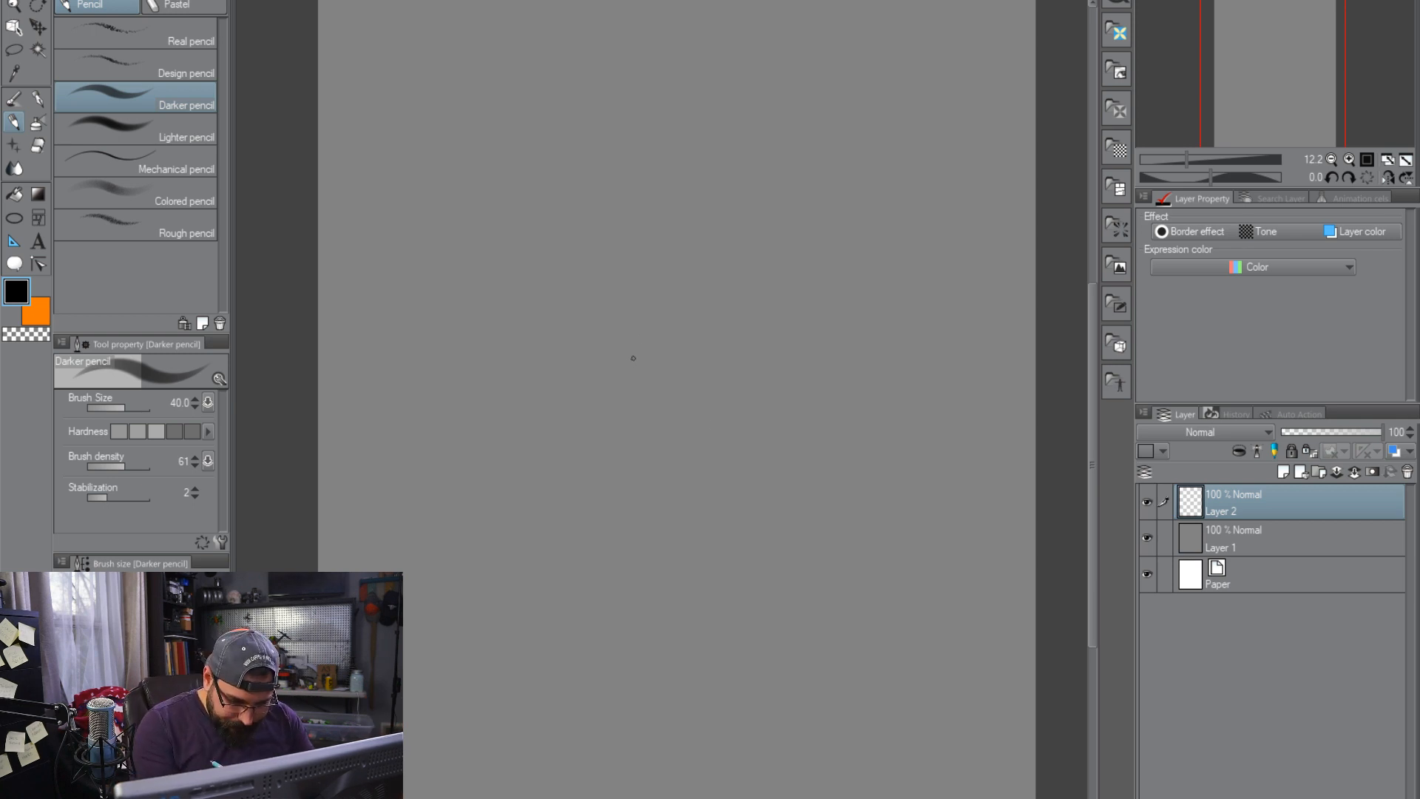
Rough out the central figure's head, shoulders, clenched fist, raised bent arm and legs with loose gestural lines
mouse_move(634, 386)
left_mouse_down()
mouse_move(670, 371)
mouse_move(673, 332)
mouse_move(656, 390)
mouse_move(680, 431)
left_mouse_up()
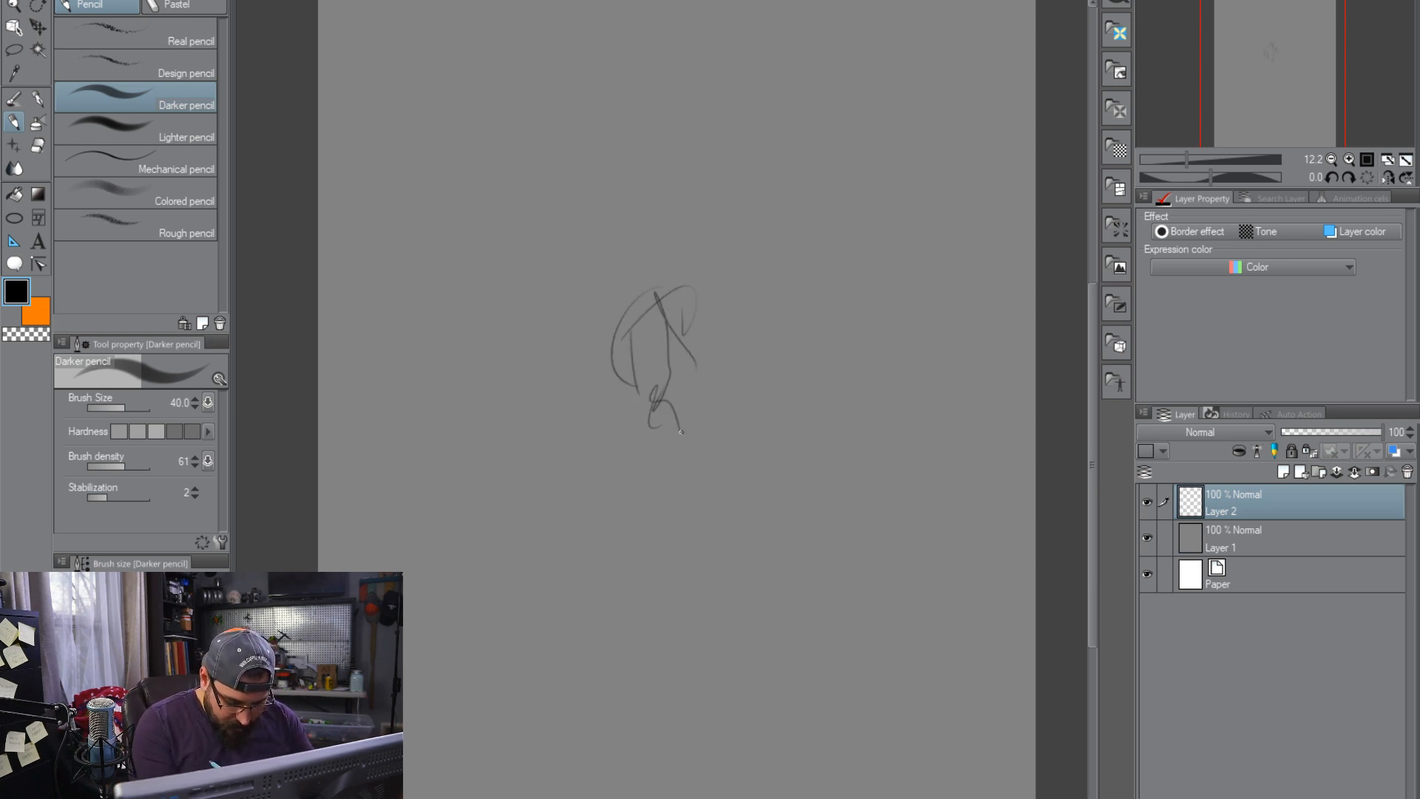
mouse_move(607, 525)
left_mouse_down()
mouse_move(735, 372)
mouse_move(699, 426)
left_mouse_up()
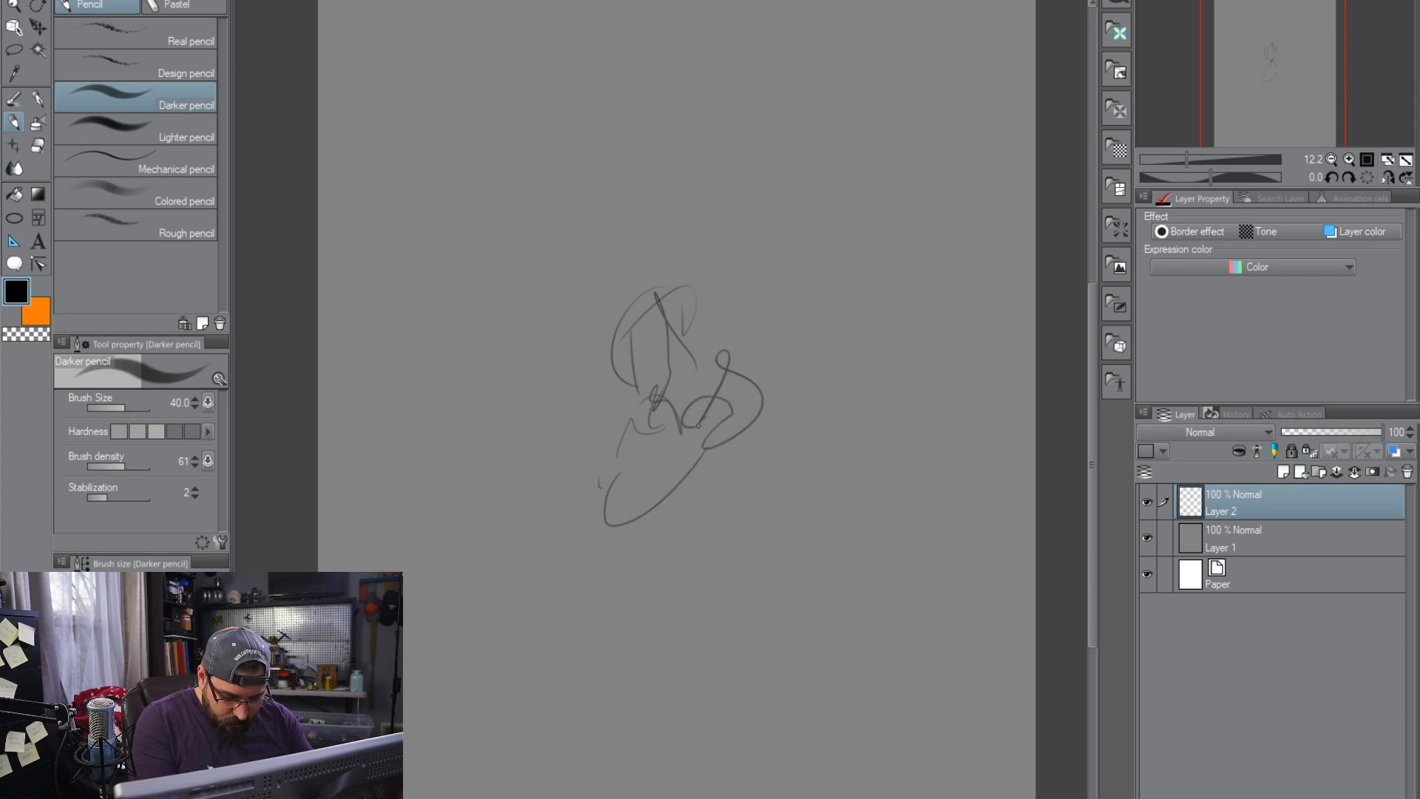
mouse_move(614, 430)
left_mouse_down()
mouse_move(624, 444)
mouse_move(584, 440)
mouse_move(566, 340)
mouse_move(540, 388)
mouse_move(614, 518)
mouse_move(577, 555)
mouse_move(621, 488)
mouse_move(762, 384)
mouse_move(798, 503)
mouse_move(707, 571)
mouse_move(781, 586)
mouse_move(743, 329)
mouse_move(769, 292)
mouse_move(770, 326)
mouse_move(783, 305)
mouse_move(834, 292)
mouse_move(762, 337)
mouse_move(882, 300)
mouse_move(910, 377)
mouse_move(915, 366)
mouse_move(921, 429)
left_mouse_up()
mouse_move(680, 325)
left_mouse_down()
mouse_move(633, 309)
mouse_move(656, 417)
mouse_move(688, 319)
mouse_move(648, 278)
mouse_move(717, 426)
mouse_move(821, 558)
mouse_move(813, 547)
mouse_move(898, 518)
mouse_move(866, 629)
mouse_move(906, 747)
mouse_move(911, 732)
mouse_move(747, 581)
mouse_move(923, 776)
left_mouse_up()
left_click_drag(884, 675, 917, 772)
left_click_drag(854, 693, 914, 770)
left_click_drag(726, 712, 928, 795)
Rough in a large foreground figure with long overlapping limbs along the left side of the canvas
mouse_move(344, 342)
left_mouse_down()
mouse_move(444, 380)
mouse_move(479, 665)
left_mouse_up()
left_click_drag(455, 603, 405, 702)
left_click_drag(507, 695, 406, 769)
left_click_drag(467, 644, 499, 708)
left_click_drag(441, 381, 491, 651)
mouse_move(458, 566)
left_mouse_down()
mouse_move(410, 670)
mouse_move(421, 750)
left_mouse_up()
left_click_drag(432, 425, 434, 531)
left_click_drag(368, 355, 444, 381)
left_click_drag(318, 451, 436, 399)
left_click_drag(373, 451, 472, 403)
left_click_drag(471, 446, 358, 474)
left_click_drag(318, 529, 477, 444)
left_click_drag(487, 396, 485, 444)
left_click_drag(473, 332, 470, 386)
left_click_drag(318, 286, 475, 333)
left_click_drag(399, 304, 466, 460)
left_click_drag(474, 447, 370, 521)
left_click_drag(376, 522, 350, 571)
mouse_move(362, 522)
left_mouse_down()
mouse_move(444, 755)
mouse_move(426, 797)
left_mouse_up()
left_click_drag(328, 472, 354, 570)
Block in sweeping background curves across the upper canvas and tall limb-like forms along its right side
mouse_move(462, 208)
left_mouse_down()
mouse_move(352, 256)
mouse_move(447, 292)
left_mouse_up()
left_click_drag(395, 225, 584, 213)
mouse_move(584, 213)
left_mouse_down()
mouse_move(406, 97)
mouse_move(621, 133)
mouse_move(819, 71)
left_mouse_up()
mouse_move(845, 92)
left_mouse_down()
mouse_move(1022, 131)
mouse_move(1034, 222)
mouse_move(1001, 511)
mouse_move(1017, 546)
left_mouse_up()
left_click_drag(965, 444, 1023, 621)
left_click_drag(1034, 481, 917, 474)
mouse_move(917, 473)
left_mouse_down()
mouse_move(1014, 479)
mouse_move(991, 635)
left_mouse_up()
mouse_move(947, 548)
left_mouse_down()
mouse_move(962, 714)
mouse_move(1004, 730)
left_mouse_up()
left_click_drag(973, 636, 976, 369)
mouse_move(936, 244)
left_mouse_down()
mouse_move(1032, 484)
mouse_move(1024, 680)
left_mouse_up()
left_click_drag(939, 336, 843, 196)
left_click_drag(730, 158, 916, 133)
left_click_drag(805, 185, 603, 252)
Loosely sketch foreground and ground shapes across the lower canvas, with small touch-ups around the central figure
left_click_drag(595, 560, 560, 732)
left_click_drag(584, 671, 526, 797)
left_click_drag(989, 711, 1016, 795)
left_click_drag(552, 798, 615, 797)
left_click_drag(821, 772, 875, 797)
left_click_drag(997, 590, 1023, 732)
left_click_drag(655, 752, 564, 797)
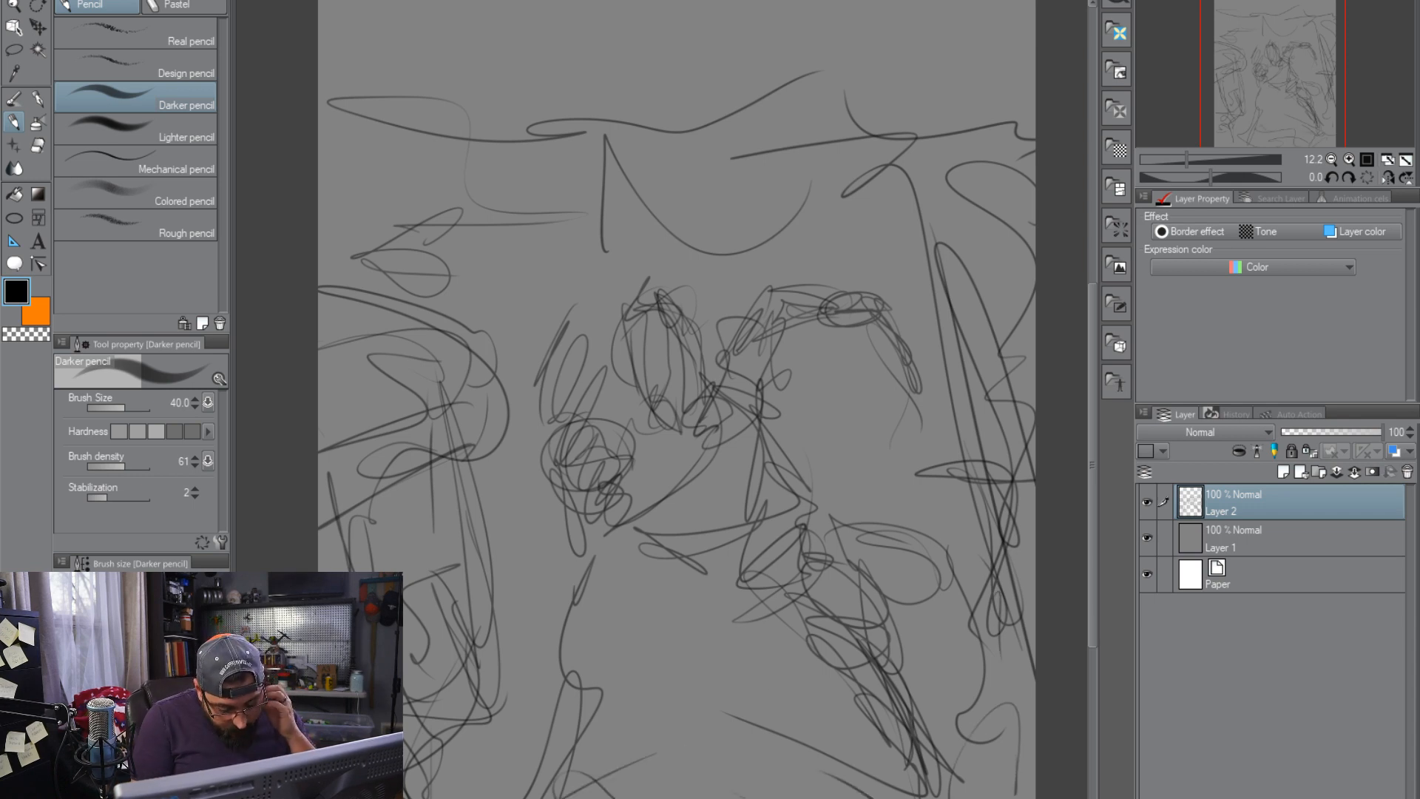
left_click_drag(681, 797, 697, 797)
left_click_drag(786, 739, 767, 797)
left_click_drag(814, 797, 873, 797)
left_click_drag(924, 753, 986, 797)
left_click_drag(927, 688, 1034, 788)
mouse_move(668, 797)
left_mouse_down()
mouse_move(615, 772)
mouse_move(764, 685)
left_mouse_up()
left_click_drag(755, 630, 658, 696)
left_click_drag(861, 444, 903, 481)
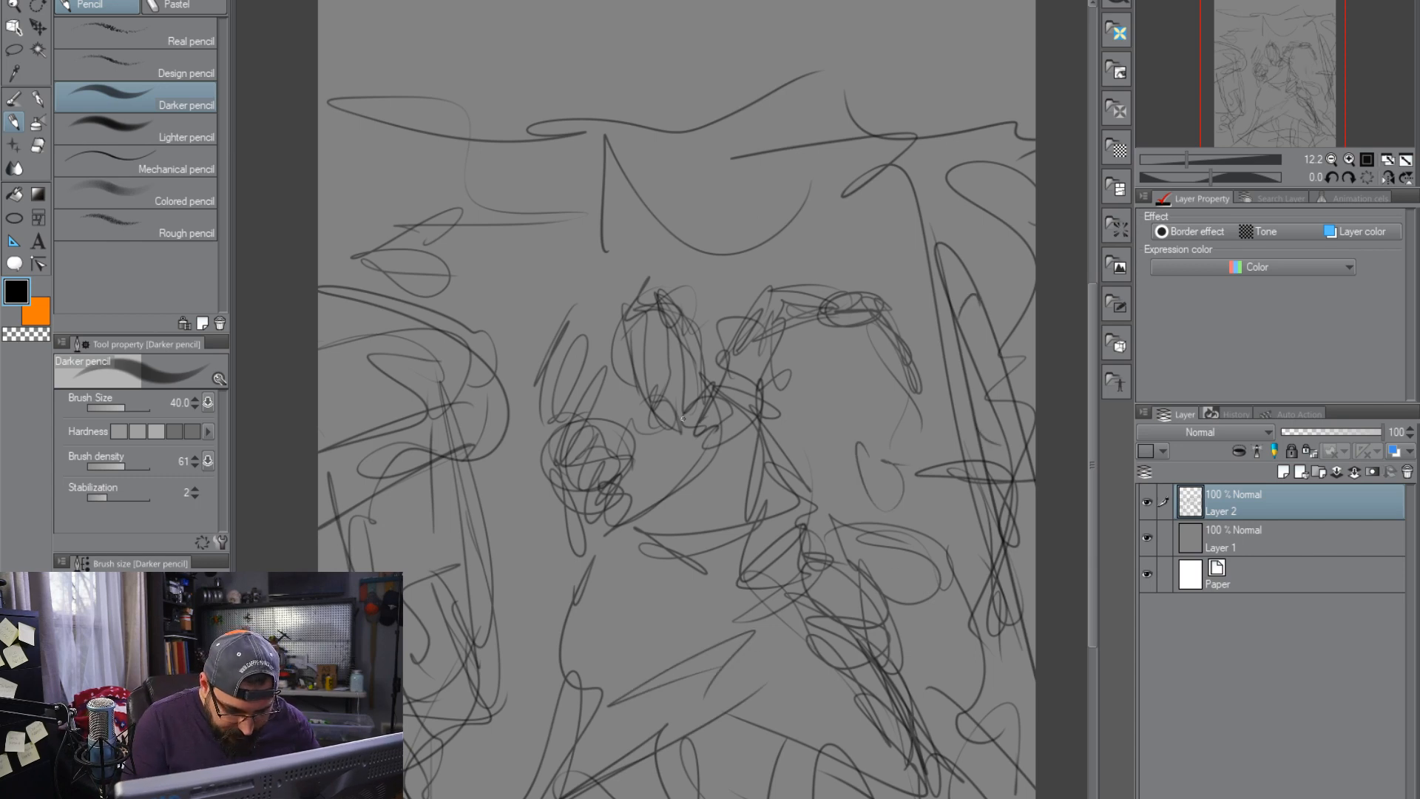
left_click_drag(636, 306, 702, 444)
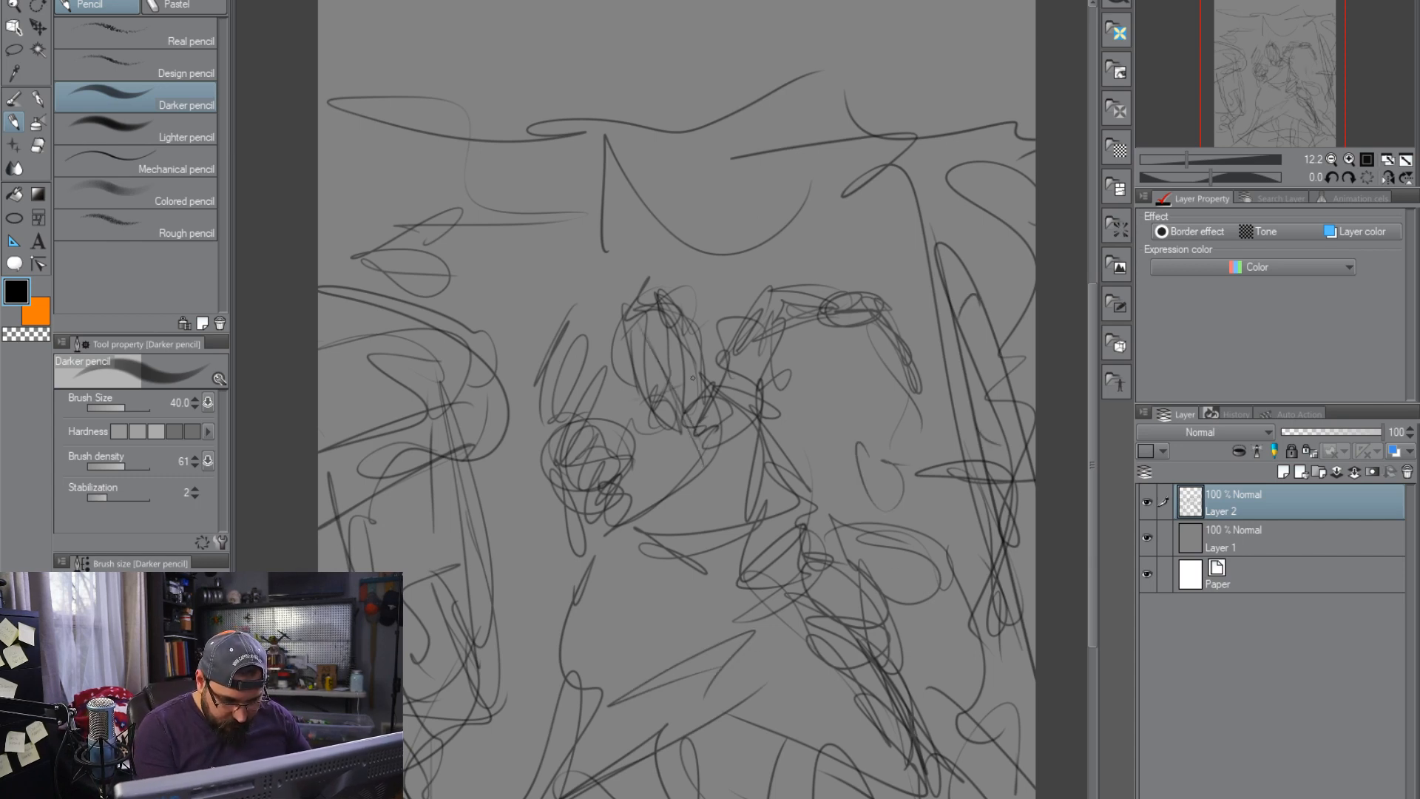
Lower the rough sketch layer's opacity to 38% and add a new layer above it
scroll(738, 456, "up", 6)
left_click_drag(637, 234, 922, 631)
scroll(921, 632, "down", 7)
scroll(1234, 548, "up", 4)
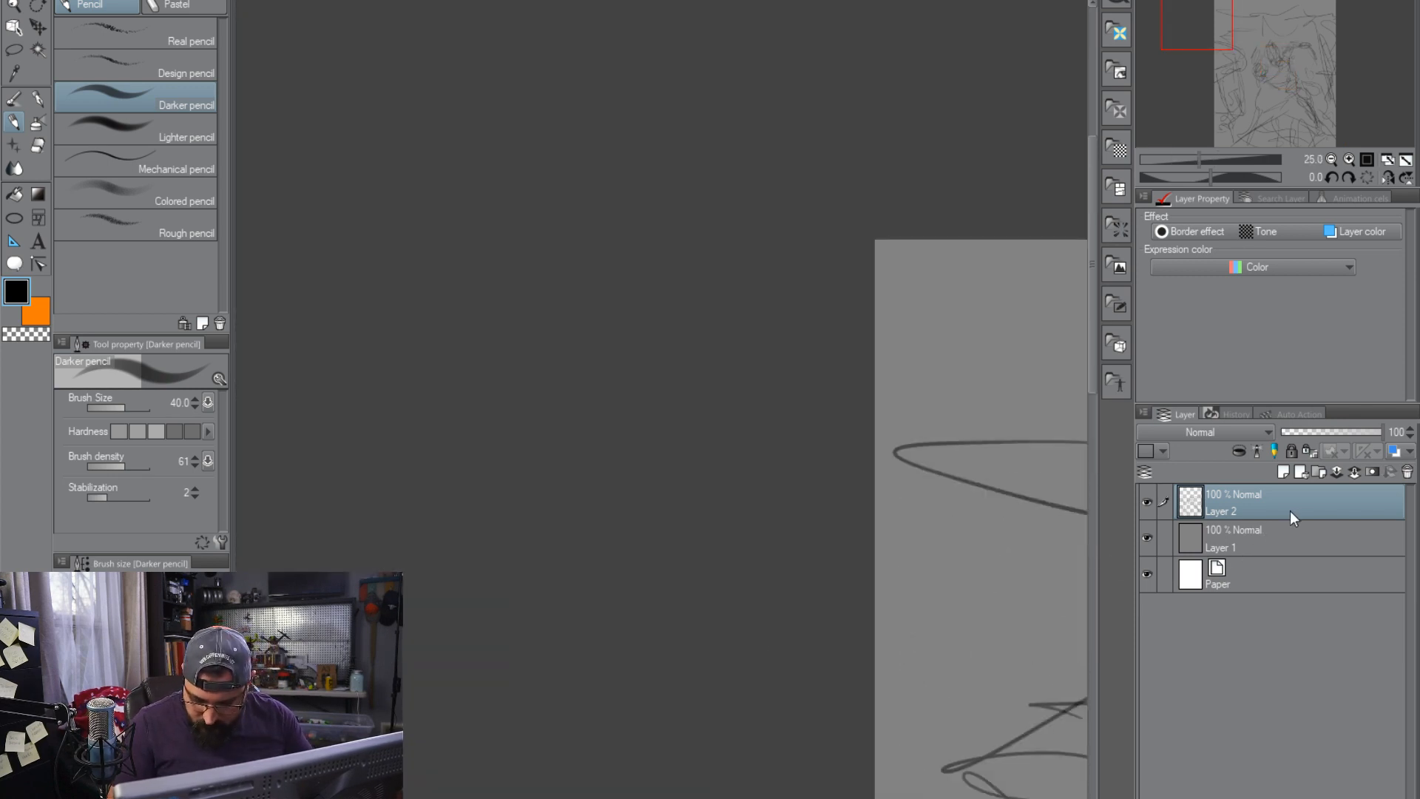
mouse_move(1072, 708)
left_mouse_down()
mouse_move(628, 463)
mouse_move(488, 406)
left_mouse_up()
mouse_move(940, 543)
left_mouse_down()
mouse_move(798, 491)
mouse_move(728, 437)
left_mouse_up()
left_click_drag(991, 565, 816, 415)
left_click_drag(1351, 432, 1296, 434)
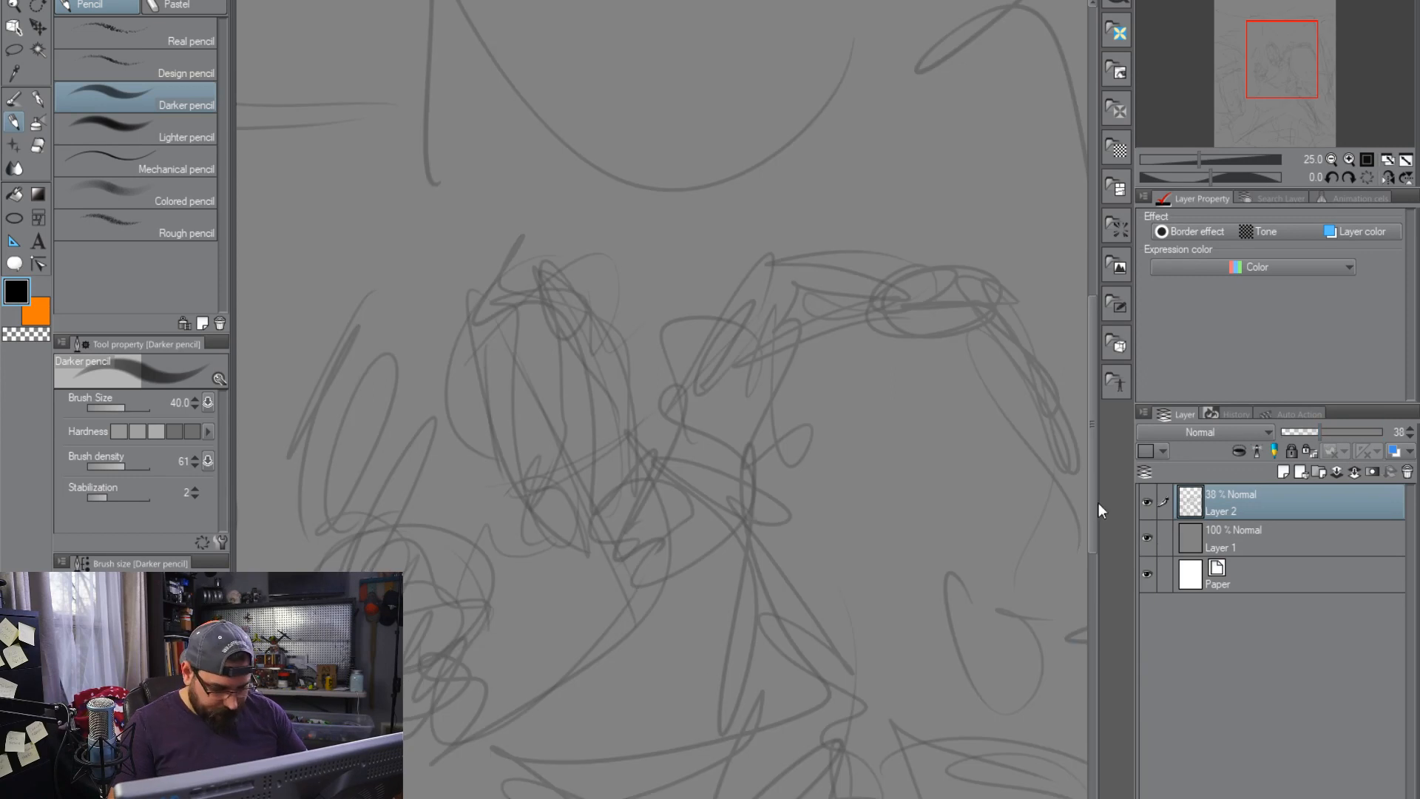
left_click(1283, 471)
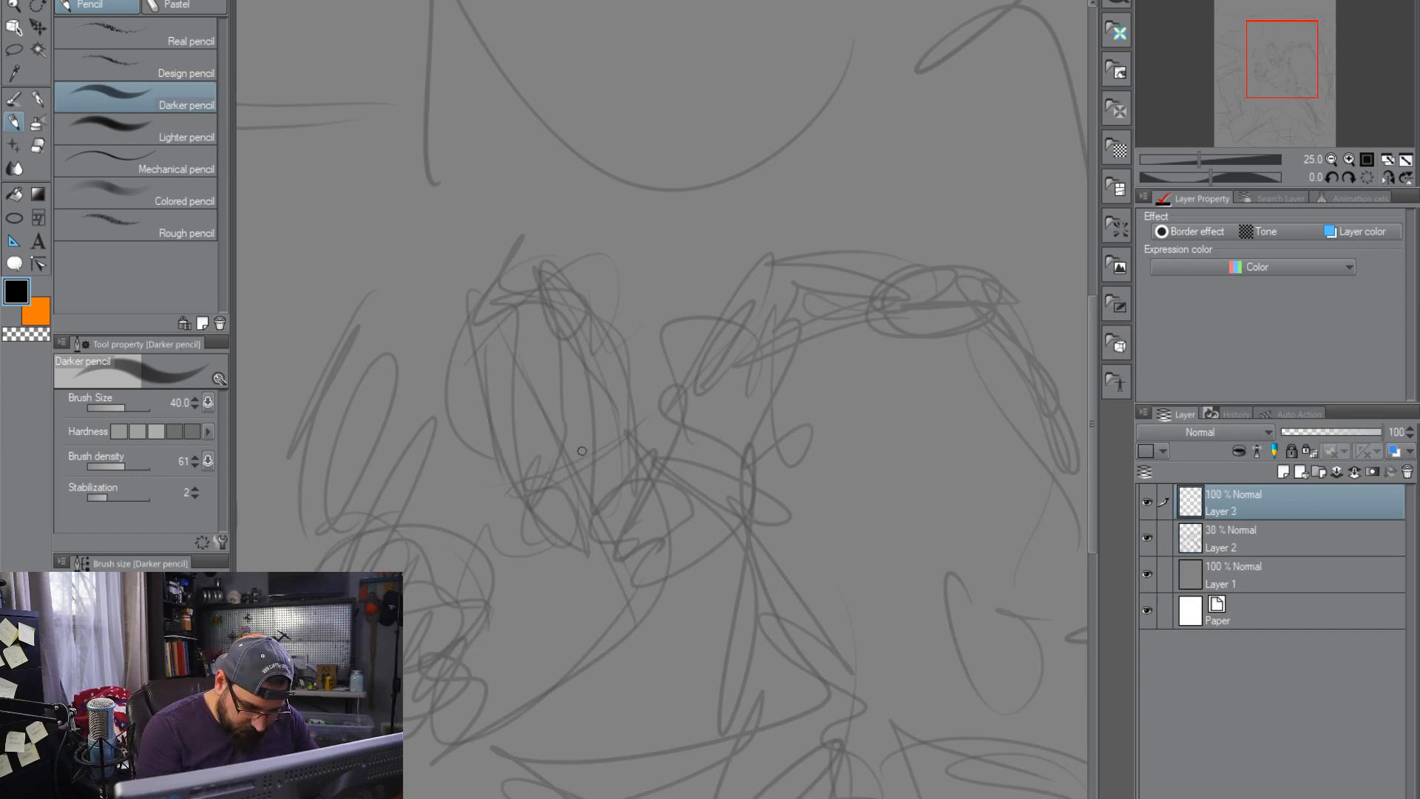
Set the pencil's brush size to 25 and draw the central figure's scowling eyes, nose and upper mouth
scroll(985, 312, "down", 6)
scroll(985, 312, "up", 7)
left_click_drag(605, 499, 871, 475)
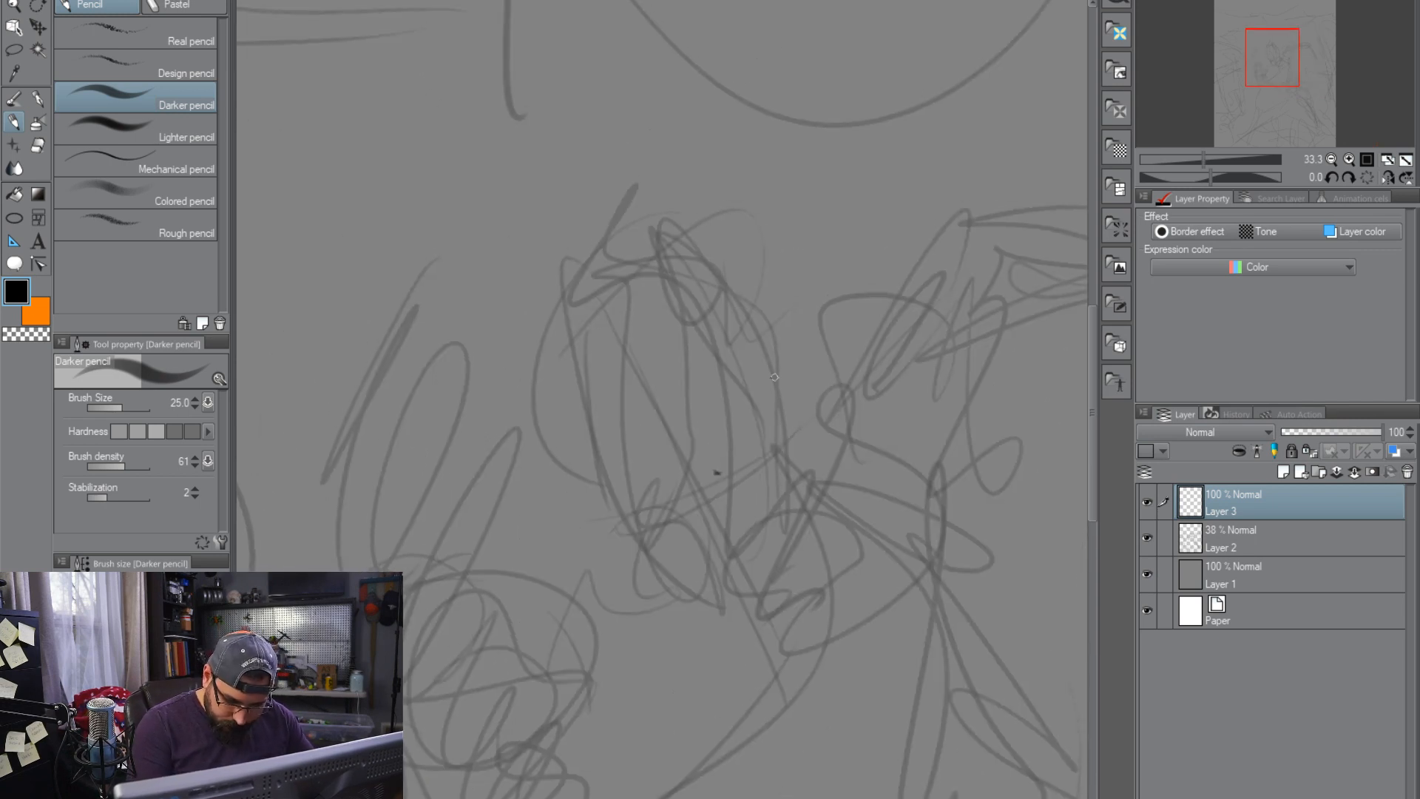
left_click_drag(730, 464, 773, 437)
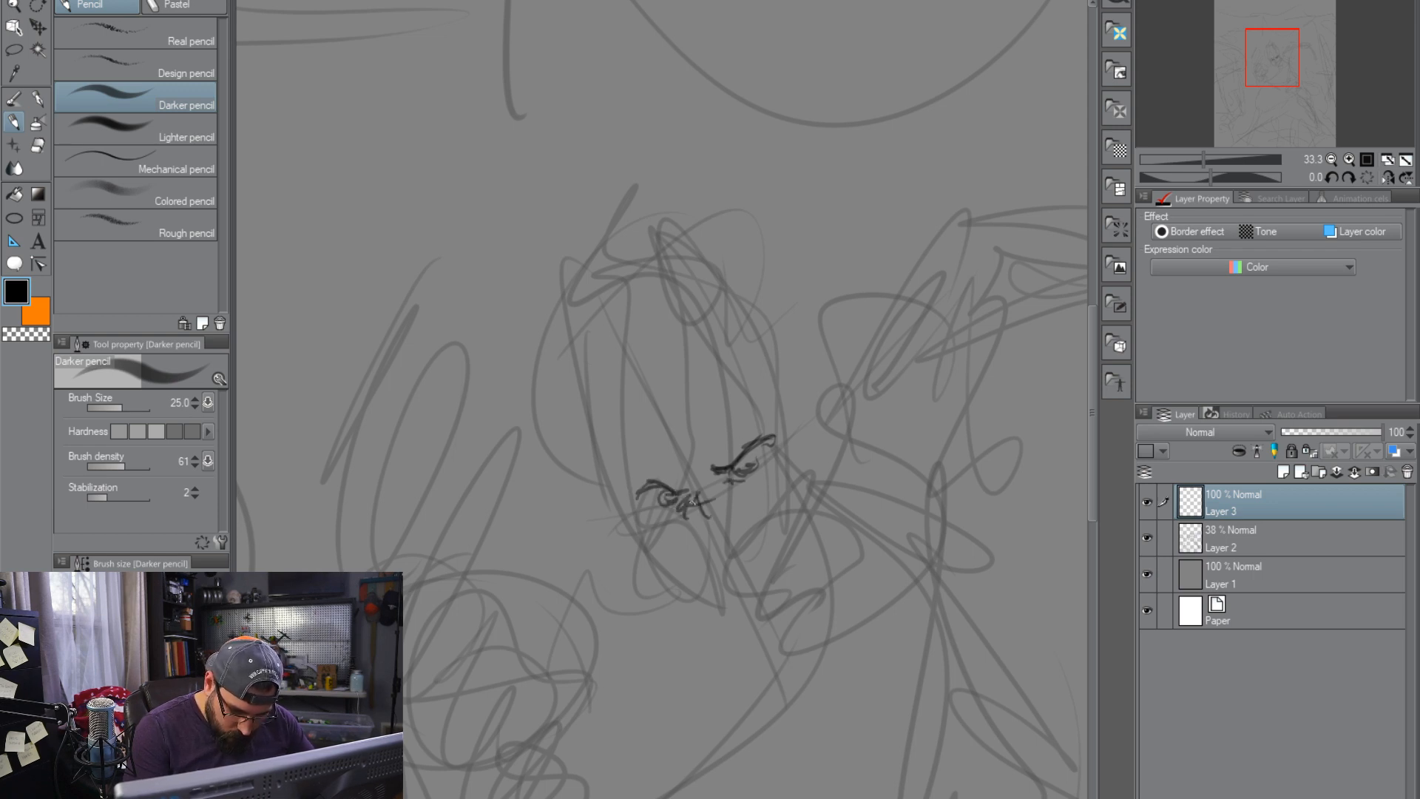
mouse_move(716, 534)
left_mouse_down()
mouse_move(743, 509)
mouse_move(731, 486)
mouse_move(717, 527)
left_mouse_up()
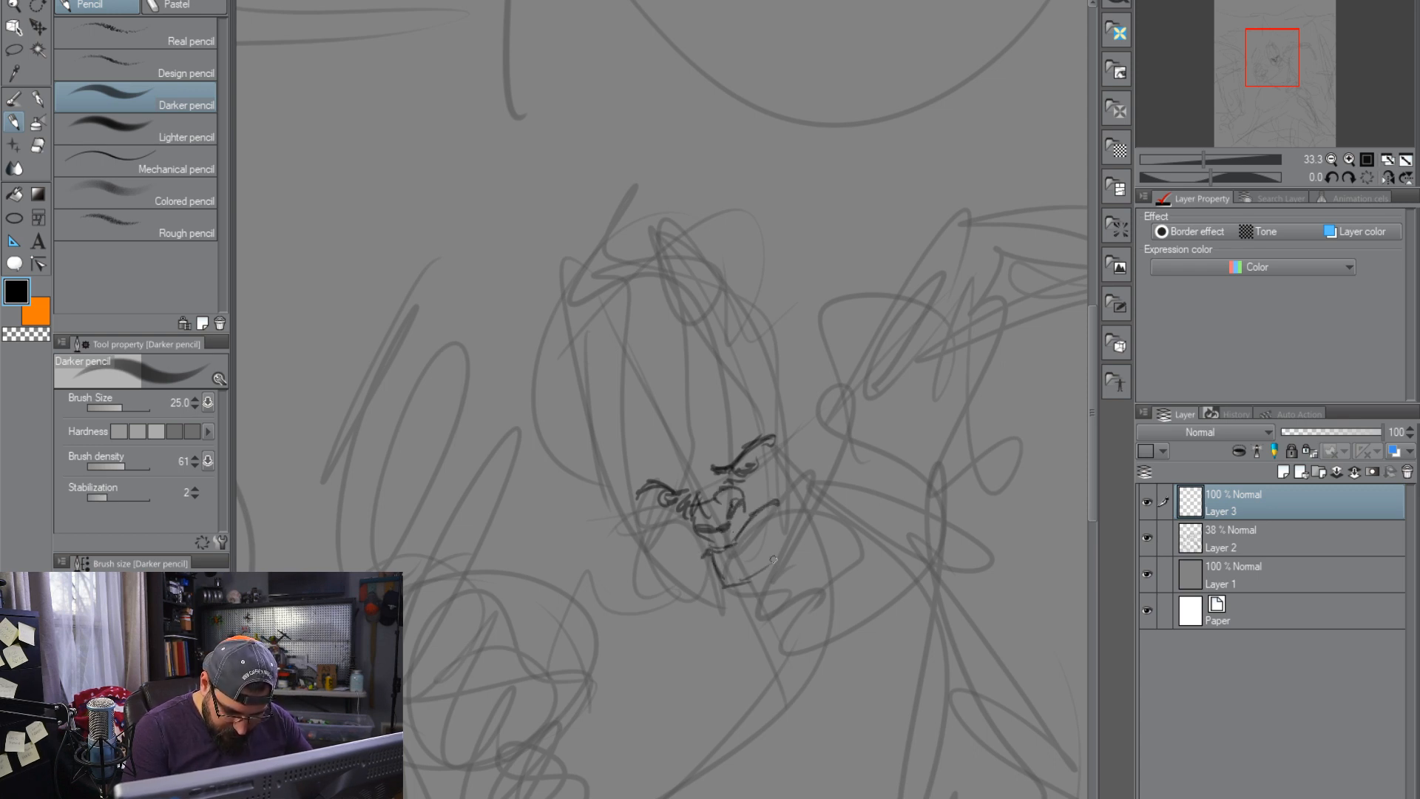
Draw the open snarling mouth, jaw, ear, beard and jagged hairline around the central figure's face
mouse_move(594, 405)
left_mouse_down()
mouse_move(688, 586)
mouse_move(742, 597)
mouse_move(809, 568)
mouse_move(833, 504)
mouse_move(789, 433)
mouse_move(799, 412)
mouse_move(793, 436)
mouse_move(827, 472)
mouse_move(816, 570)
left_mouse_up()
mouse_move(651, 517)
left_mouse_down()
mouse_move(657, 565)
mouse_move(672, 555)
mouse_move(689, 599)
mouse_move(635, 499)
mouse_move(827, 550)
left_mouse_up()
mouse_move(632, 491)
left_mouse_down()
mouse_move(592, 392)
mouse_move(684, 325)
mouse_move(749, 344)
mouse_move(794, 429)
left_mouse_up()
mouse_move(692, 318)
left_mouse_down()
mouse_move(618, 383)
mouse_move(585, 386)
mouse_move(576, 403)
mouse_move(595, 437)
mouse_move(574, 406)
mouse_move(611, 335)
mouse_move(643, 349)
mouse_move(639, 330)
mouse_move(625, 344)
mouse_move(646, 365)
mouse_move(640, 380)
mouse_move(680, 331)
mouse_move(681, 358)
mouse_move(699, 338)
mouse_move(705, 301)
mouse_move(738, 341)
mouse_move(758, 314)
mouse_move(775, 338)
mouse_move(743, 355)
mouse_move(815, 412)
left_mouse_up()
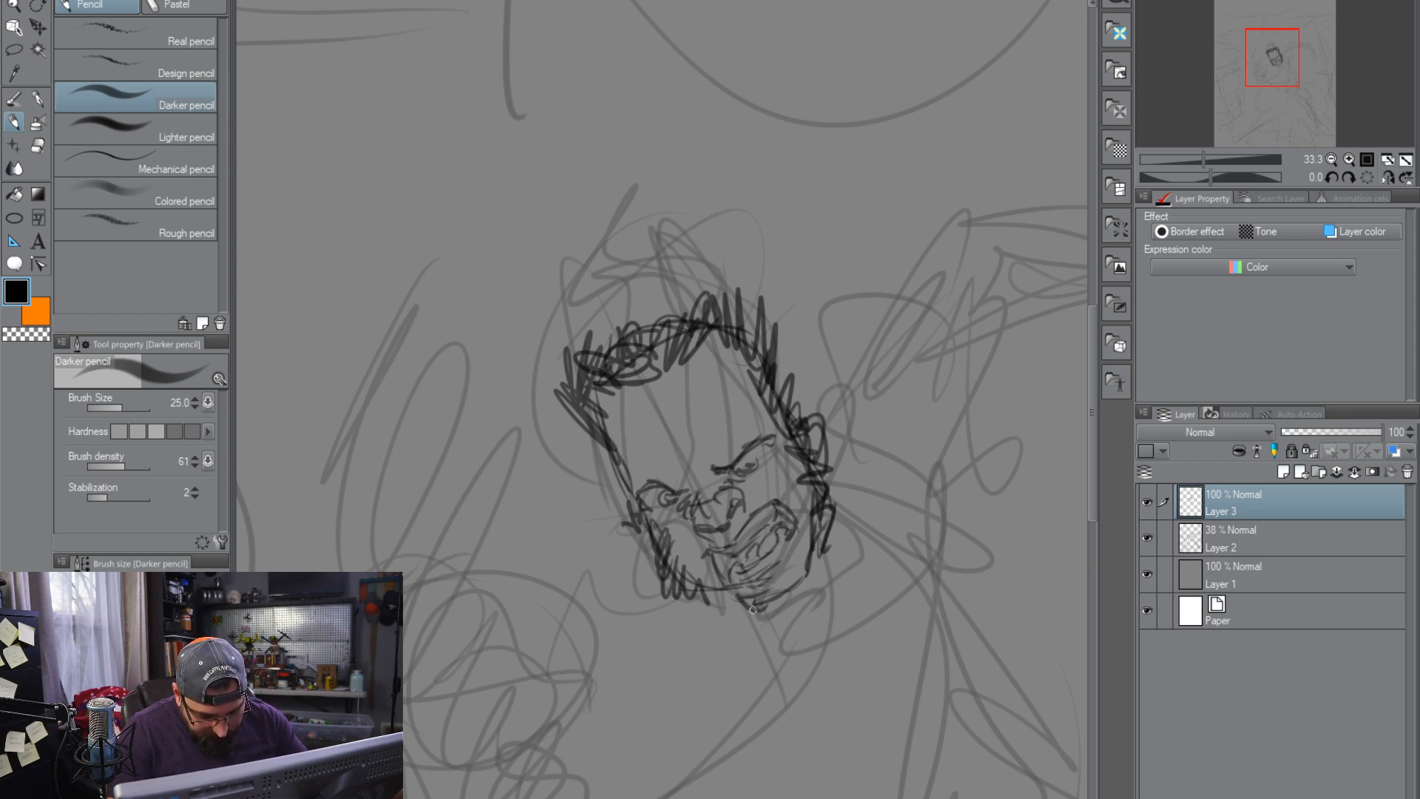
Add forehead creases and furrowed brow lines above the central figure's eyes
left_click_drag(748, 424, 699, 355)
mouse_move(699, 355)
left_mouse_down()
mouse_move(732, 403)
mouse_move(634, 457)
left_mouse_up()
mouse_move(642, 480)
left_mouse_down()
mouse_move(631, 420)
mouse_move(696, 479)
left_mouse_up()
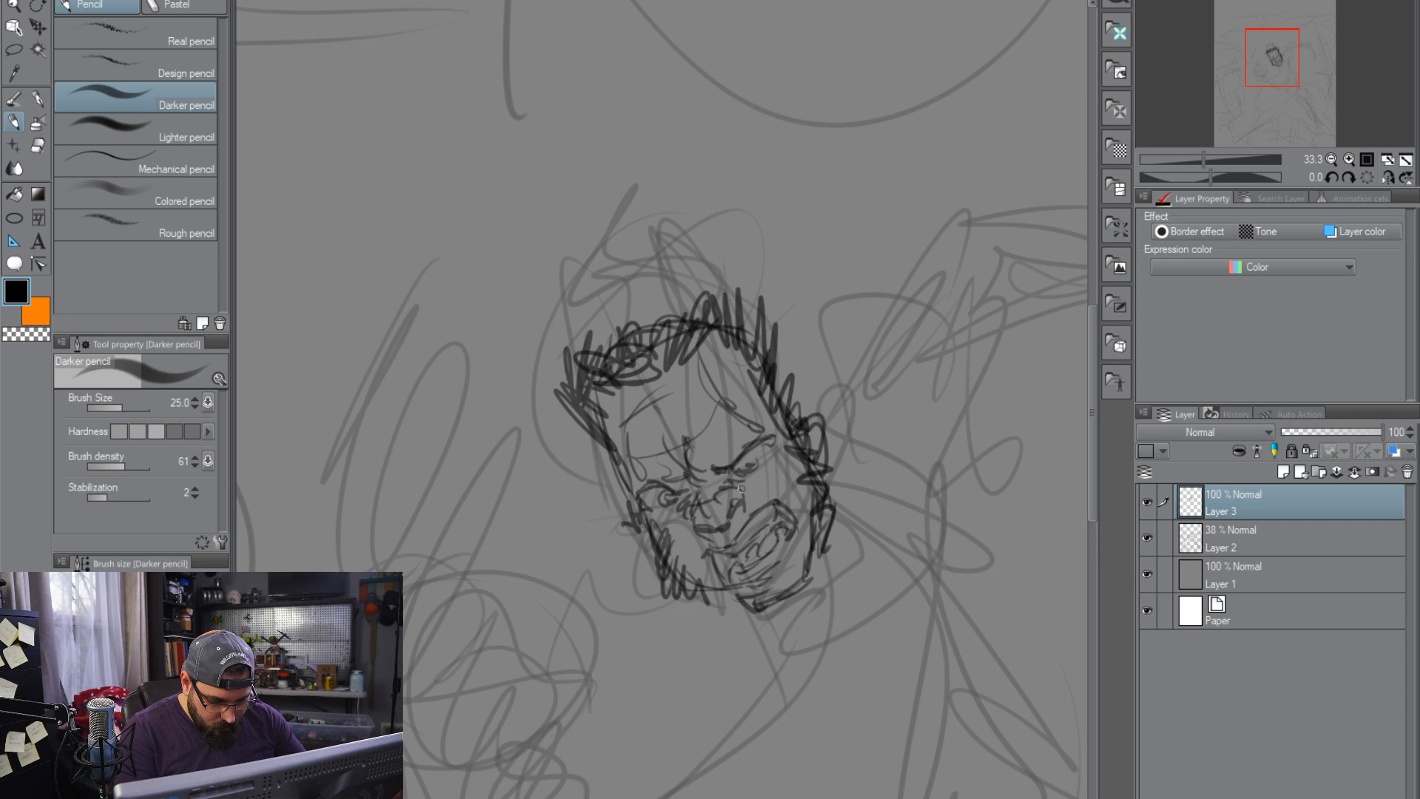
Thicken the central figure's spiky hair with more strokes along the top and both sides of the head
left_click_drag(862, 620, 779, 517)
mouse_move(662, 222)
left_mouse_down()
mouse_move(553, 266)
mouse_move(637, 268)
left_mouse_up()
mouse_move(603, 260)
left_mouse_down()
mouse_move(629, 226)
mouse_move(691, 277)
left_mouse_up()
mouse_move(684, 222)
left_mouse_down()
mouse_move(676, 299)
mouse_move(729, 358)
left_mouse_up()
mouse_move(539, 327)
left_mouse_down()
mouse_move(519, 367)
mouse_move(544, 353)
mouse_move(547, 410)
mouse_move(464, 252)
left_mouse_up()
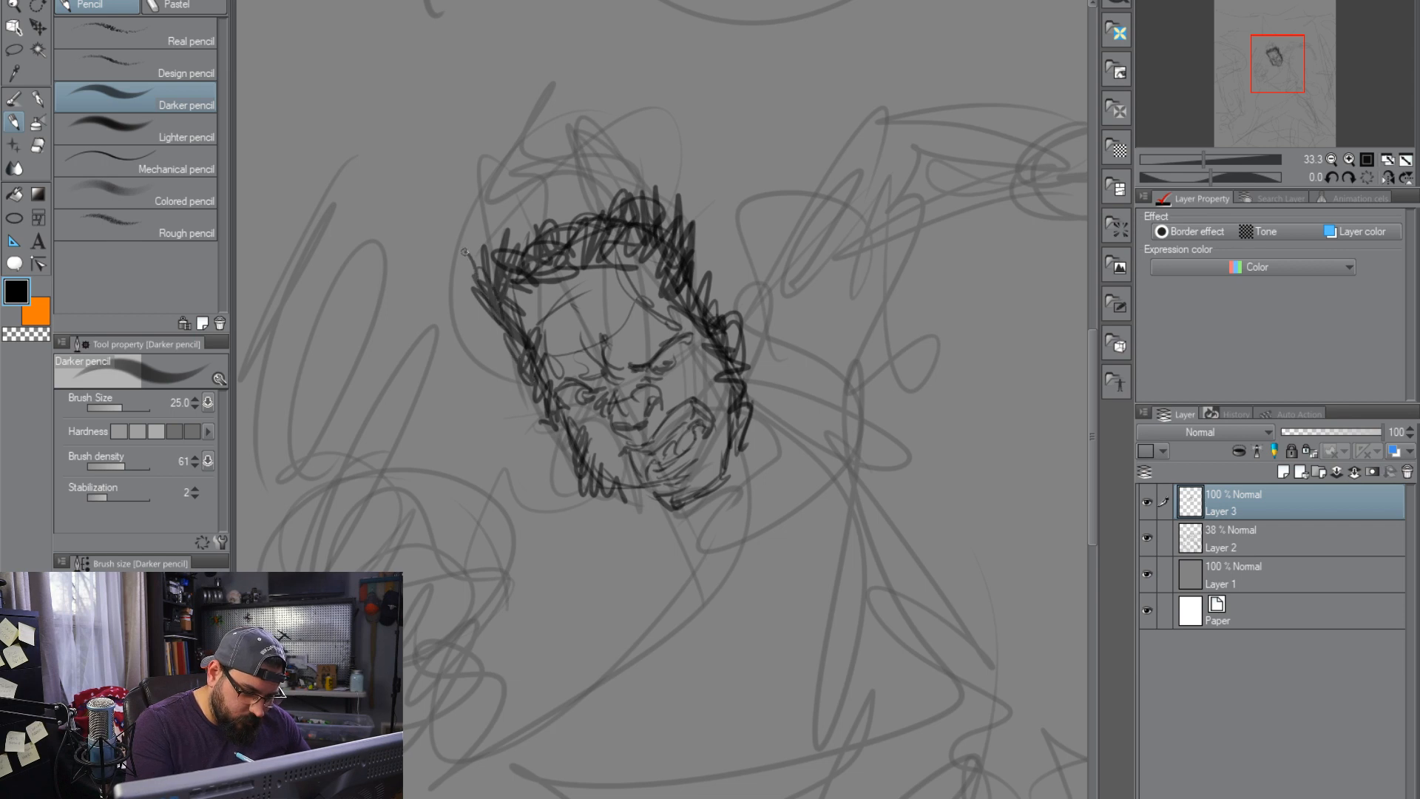
left_click_drag(633, 200, 667, 225)
mouse_move(668, 191)
left_mouse_down()
mouse_move(701, 260)
mouse_move(654, 175)
left_mouse_up()
mouse_move(687, 252)
left_mouse_down()
mouse_move(638, 152)
mouse_move(599, 159)
left_mouse_up()
left_click_drag(473, 225, 510, 284)
left_click_drag(903, 593, 875, 551)
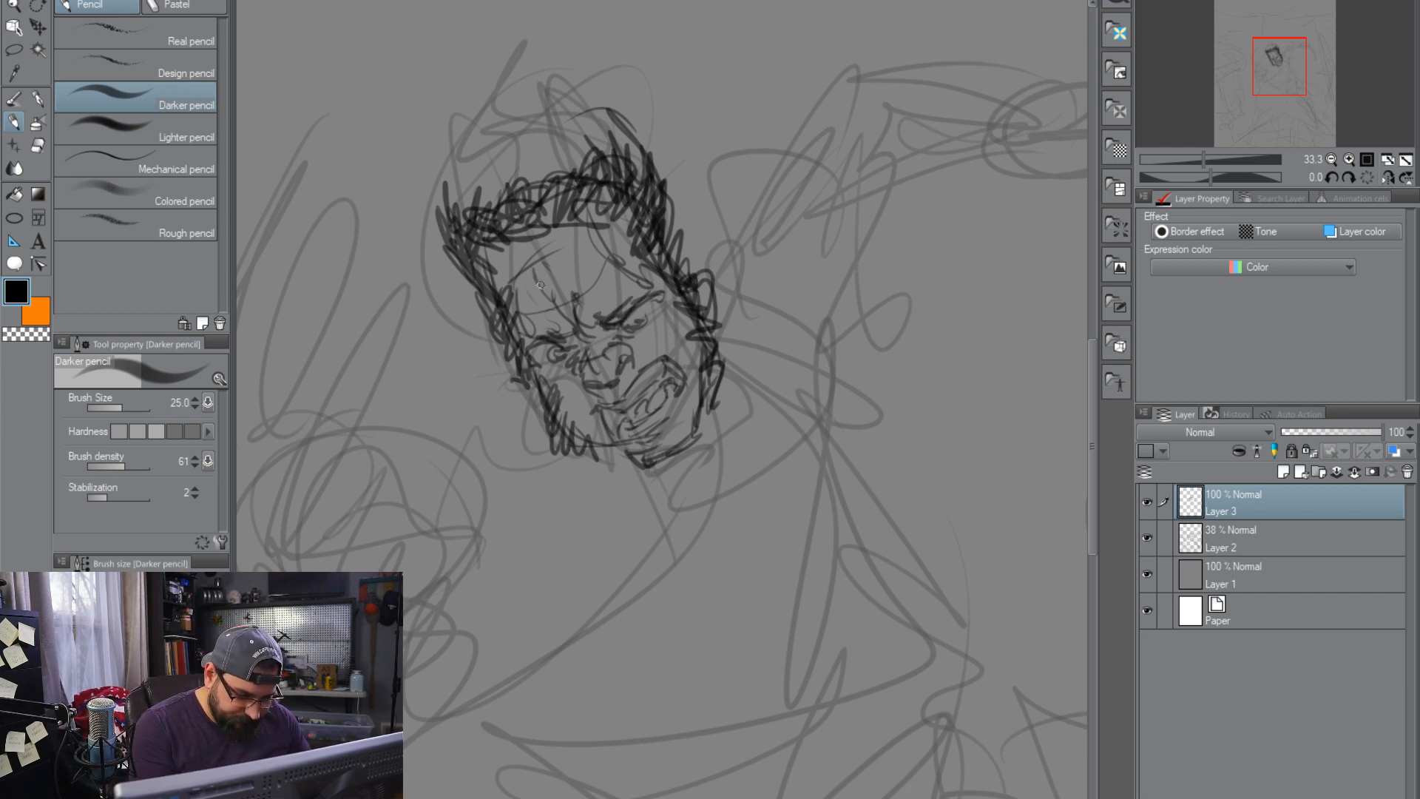
Outline the central figure's chin and the far side of the torso down to the curved hip
left_click_drag(651, 468, 739, 453)
mouse_move(719, 399)
left_mouse_down()
mouse_move(699, 466)
mouse_move(736, 429)
left_mouse_up()
mouse_move(747, 355)
left_mouse_down()
mouse_move(862, 464)
mouse_move(882, 528)
left_mouse_up()
left_click_drag(870, 466, 897, 584)
mouse_move(884, 503)
left_mouse_down()
mouse_move(921, 634)
mouse_move(948, 629)
mouse_move(806, 749)
left_mouse_up()
mouse_move(950, 607)
left_mouse_down()
mouse_move(895, 717)
mouse_move(840, 731)
left_mouse_up()
Draw the central figure's neckline and chest contour, the near side of the waist, and the inner torso lines
mouse_move(574, 488)
left_mouse_down()
mouse_move(636, 527)
mouse_move(684, 529)
mouse_move(654, 528)
left_mouse_up()
mouse_move(660, 517)
left_mouse_down()
mouse_move(665, 644)
mouse_move(702, 702)
left_mouse_up()
mouse_move(628, 647)
left_mouse_down()
mouse_move(732, 688)
mouse_move(781, 743)
left_mouse_up()
left_click_drag(739, 695, 821, 762)
left_click_drag(732, 651, 839, 510)
left_click_drag(753, 640, 852, 524)
Outline the central figure's raised upper arm from the shoulder to the elbow
mouse_move(867, 371)
left_mouse_down()
mouse_move(748, 401)
mouse_move(679, 389)
left_mouse_up()
mouse_move(700, 342)
left_mouse_down()
mouse_move(680, 389)
mouse_move(739, 255)
left_mouse_up()
mouse_move(736, 318)
left_mouse_down()
mouse_move(729, 233)
mouse_move(754, 238)
mouse_move(828, 177)
left_mouse_up()
mouse_move(747, 222)
left_mouse_down()
mouse_move(876, 189)
mouse_move(817, 185)
left_mouse_up()
mouse_move(581, 309)
left_mouse_down()
mouse_move(621, 229)
mouse_move(657, 220)
mouse_move(709, 111)
mouse_move(799, 76)
mouse_move(924, 105)
left_mouse_up()
Draw the raised arm's bent forearm, wrist and clenched fist over the faded rough
mouse_move(941, 192)
left_mouse_down()
mouse_move(878, 317)
mouse_move(836, 173)
mouse_move(836, 213)
mouse_move(894, 190)
mouse_move(867, 148)
left_mouse_up()
mouse_move(932, 106)
left_mouse_down()
mouse_move(892, 214)
mouse_move(921, 212)
mouse_move(961, 143)
mouse_move(940, 212)
mouse_move(976, 216)
left_mouse_up()
left_click_drag(993, 154, 971, 216)
left_click_drag(955, 219, 1022, 217)
left_click_drag(933, 104, 1066, 313)
Draw long curved claws sweeping down from the central figure's raised fist and darken them with repeated strokes
left_click_drag(1004, 455, 804, 447)
mouse_move(742, 120)
left_mouse_down()
mouse_move(886, 315)
mouse_move(890, 362)
left_mouse_up()
left_click_drag(843, 267, 881, 345)
mouse_move(770, 181)
left_mouse_down()
mouse_move(849, 283)
mouse_move(868, 389)
left_mouse_up()
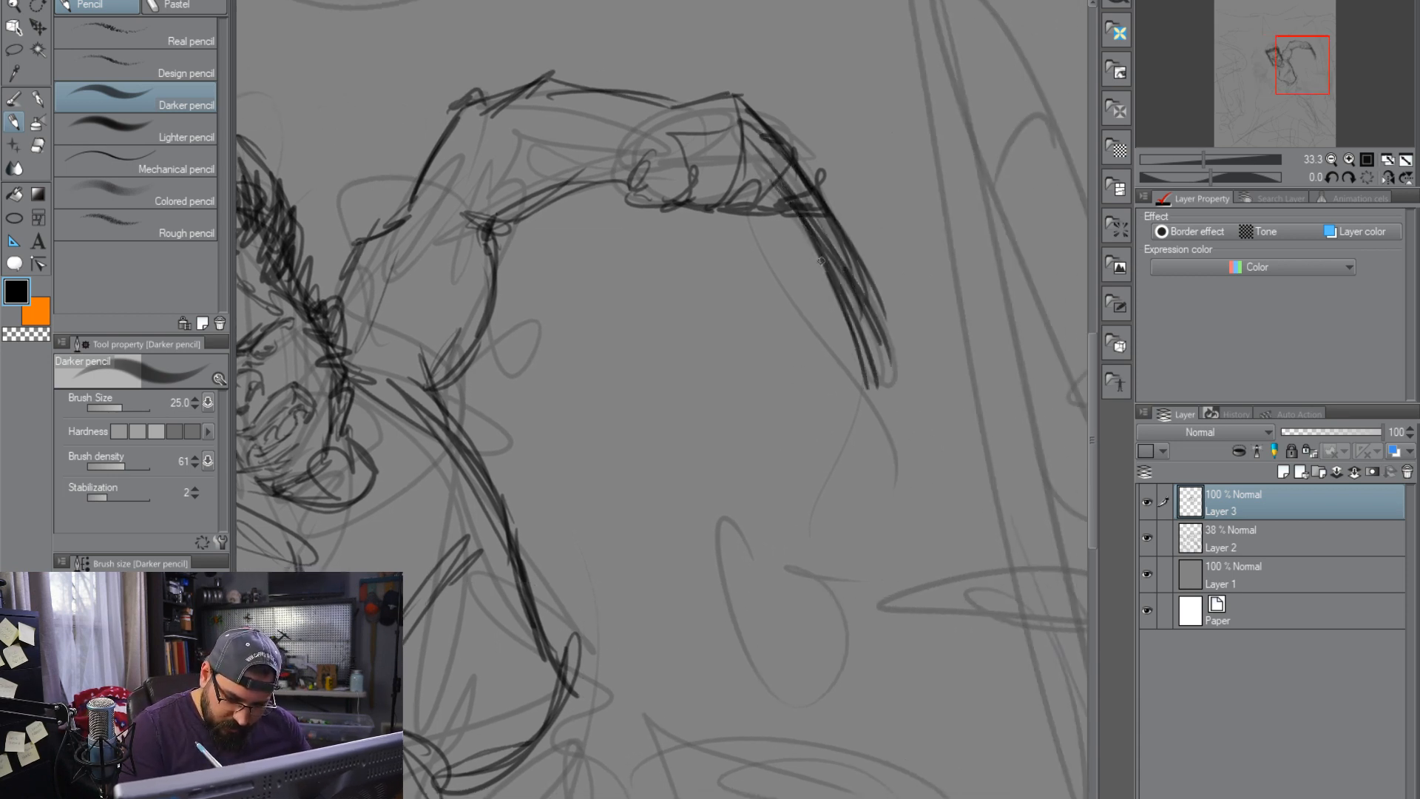
left_click_drag(818, 254, 873, 353)
left_click_drag(849, 282, 886, 403)
left_click_drag(829, 193, 902, 362)
mouse_move(803, 214)
left_mouse_down()
mouse_move(832, 398)
mouse_move(825, 288)
left_mouse_up()
mouse_move(743, 135)
left_mouse_down()
mouse_move(792, 202)
mouse_move(777, 180)
left_mouse_up()
Add shoulder and upper-arm muscle lines to the raised arm where it joins the neck
mouse_move(703, 513)
left_mouse_down()
mouse_move(1020, 519)
mouse_move(1077, 491)
left_mouse_up()
left_click_drag(938, 567, 903, 594)
left_click_drag(704, 179, 673, 250)
mouse_move(734, 170)
left_mouse_down()
mouse_move(667, 227)
mouse_move(688, 314)
left_mouse_up()
left_click_drag(624, 249, 706, 347)
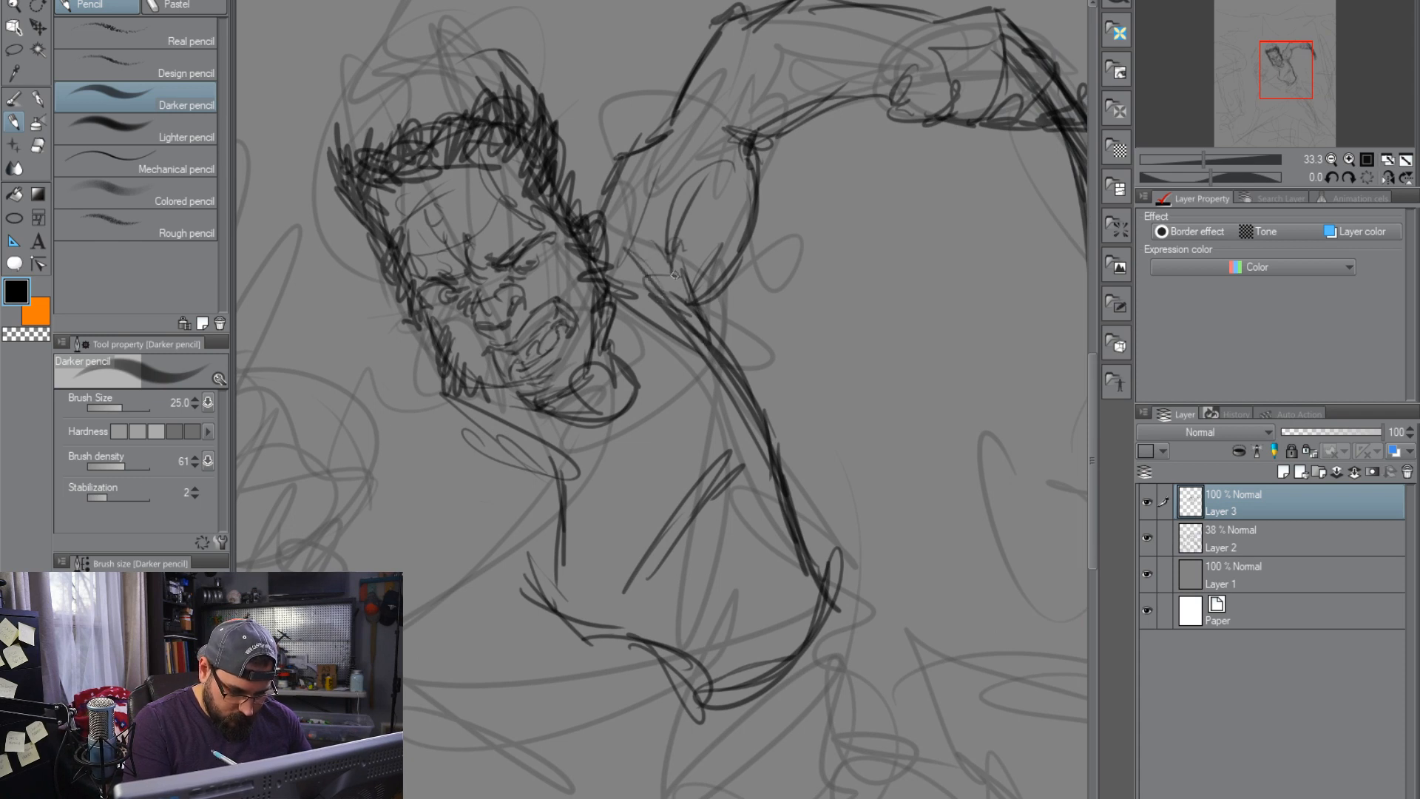
left_click_drag(595, 220, 623, 227)
Sketch the central figure's lowered foreground hand with its rounded back and curled fingers
mouse_move(757, 459)
left_mouse_down()
mouse_move(922, 402)
mouse_move(942, 339)
mouse_move(934, 369)
left_mouse_up()
mouse_move(326, 381)
left_mouse_down()
mouse_move(362, 281)
mouse_move(514, 307)
mouse_move(414, 325)
mouse_move(518, 310)
left_mouse_up()
mouse_move(429, 325)
left_mouse_down()
mouse_move(546, 317)
mouse_move(368, 408)
left_mouse_up()
left_click_drag(532, 314, 394, 398)
mouse_move(473, 338)
left_mouse_down()
mouse_move(557, 314)
mouse_move(567, 349)
left_mouse_up()
mouse_move(529, 339)
left_mouse_down()
mouse_move(424, 436)
mouse_move(558, 341)
mouse_move(562, 377)
left_mouse_up()
mouse_move(547, 369)
left_mouse_down()
mouse_move(494, 418)
mouse_move(516, 466)
left_mouse_up()
left_click_drag(526, 416, 533, 479)
Outline the lowered arm's forearm and elbow, connecting the foreground hand to the torso
mouse_move(330, 346)
left_mouse_down()
mouse_move(339, 451)
mouse_move(436, 517)
mouse_move(484, 528)
left_mouse_up()
mouse_move(528, 428)
left_mouse_down()
mouse_move(684, 510)
mouse_move(601, 453)
mouse_move(586, 464)
left_mouse_up()
key("ctrl+z")
left_click_drag(534, 434, 673, 468)
left_click_drag(621, 442, 712, 560)
left_click_drag(644, 444, 706, 529)
left_click_drag(599, 429, 647, 448)
left_click_drag(669, 459, 721, 525)
mouse_move(522, 549)
left_mouse_down()
mouse_move(632, 584)
mouse_move(714, 547)
mouse_move(743, 596)
left_mouse_up()
mouse_move(613, 432)
left_mouse_down()
mouse_move(639, 325)
mouse_move(606, 435)
left_mouse_up()
Add the collar and sleeve lines, then draw long upright claws from the foreground hand with repeated strokes
mouse_move(599, 325)
left_mouse_down()
mouse_move(647, 300)
mouse_move(616, 388)
mouse_move(694, 341)
left_mouse_up()
left_click_drag(699, 394, 716, 351)
left_click_drag(555, 317, 601, 365)
mouse_move(387, 436)
left_mouse_down()
mouse_move(376, 211)
mouse_move(441, 23)
mouse_move(425, 336)
left_mouse_up()
left_click_drag(420, 196, 414, 259)
left_click_drag(432, 75, 426, 388)
mouse_move(460, 152)
left_mouse_down()
mouse_move(419, 462)
mouse_move(428, 437)
left_mouse_up()
left_click_drag(478, 112, 474, 414)
left_click_drag(478, 489, 511, 151)
left_click_drag(491, 203, 479, 431)
left_click_drag(493, 160, 527, 432)
left_click_drag(500, 268, 528, 438)
Draw the central figure's belt and buckle across the waist and start the hip line of the bent leg
left_click_drag(537, 519, 454, 432)
left_click_drag(669, 463, 583, 434)
left_click_drag(880, 560, 685, 476)
left_click_drag(697, 333, 739, 348)
left_click_drag(698, 331, 716, 408)
scroll(814, 506, "up", 3)
scroll(858, 525, "down", 6)
scroll(869, 530, "up", 2)
mouse_move(776, 387)
left_mouse_down()
mouse_move(739, 494)
mouse_move(716, 482)
left_mouse_up()
left_click_drag(830, 516, 701, 413)
mouse_move(659, 292)
left_mouse_down()
mouse_move(658, 361)
mouse_move(660, 346)
left_mouse_up()
left_click_drag(669, 344, 630, 392)
left_click_drag(649, 291, 739, 224)
mouse_move(660, 287)
left_mouse_down()
mouse_move(812, 212)
mouse_move(865, 248)
left_mouse_up()
mouse_move(677, 269)
left_mouse_down()
mouse_move(774, 244)
mouse_move(861, 253)
left_mouse_up()
mouse_move(687, 260)
left_mouse_down()
mouse_move(827, 258)
mouse_move(856, 318)
left_mouse_up()
left_click_drag(866, 237, 843, 400)
left_click_drag(862, 289, 815, 466)
left_click_drag(843, 311, 754, 390)
mouse_move(716, 362)
left_mouse_down()
mouse_move(758, 341)
mouse_move(721, 381)
mouse_move(780, 318)
left_mouse_up()
left_click_drag(699, 376, 806, 296)
mouse_move(714, 369)
left_mouse_down()
mouse_move(821, 299)
mouse_move(799, 332)
left_mouse_up()
left_click_drag(784, 322, 806, 357)
left_click_drag(817, 303, 790, 391)
left_click_drag(801, 326, 766, 447)
left_click_drag(785, 300, 769, 444)
left_click_drag(751, 355, 769, 466)
left_click_drag(876, 270, 828, 441)
key("ctrl+z")
key("ctrl+z")
key("ctrl+z")
key("ctrl+z")
key("ctrl+z")
key("ctrl+z")
key("ctrl+z")
key("ctrl+z")
key("ctrl+z")
key("ctrl+z")
left_click_drag(748, 279, 841, 284)
left_click_drag(649, 285, 855, 260)
key("ctrl+z")
key("ctrl+z")
key("ctrl+z")
key("ctrl+z")
key("ctrl+z")
key("ctrl+z")
key("ctrl+z")
key("ctrl+z")
Draw the bent leg's foreshortened thigh, knee and folded lower leg extending back from the hip
mouse_move(650, 284)
left_mouse_down()
mouse_move(843, 275)
mouse_move(905, 333)
left_mouse_up()
left_click_drag(790, 317, 904, 388)
left_click_drag(742, 355, 871, 369)
mouse_move(912, 299)
left_mouse_down()
mouse_move(843, 425)
mouse_move(881, 448)
mouse_move(908, 413)
left_mouse_up()
mouse_move(858, 508)
left_mouse_down()
mouse_move(677, 343)
mouse_move(862, 545)
left_mouse_up()
Outline the central figure's outstretched leg from the belt down to the ankle and pointed foot
mouse_move(641, 349)
left_mouse_down()
mouse_move(883, 626)
mouse_move(747, 392)
mouse_move(885, 608)
left_mouse_up()
left_click_drag(876, 576, 978, 715)
left_click_drag(778, 468, 951, 684)
left_click_drag(755, 416, 627, 399)
left_click_drag(585, 381, 684, 473)
mouse_move(574, 388)
left_mouse_down()
mouse_move(730, 511)
mouse_move(816, 618)
mouse_move(939, 691)
mouse_move(954, 732)
left_mouse_up()
left_click_drag(954, 673, 1054, 765)
left_click_drag(914, 732, 1024, 739)
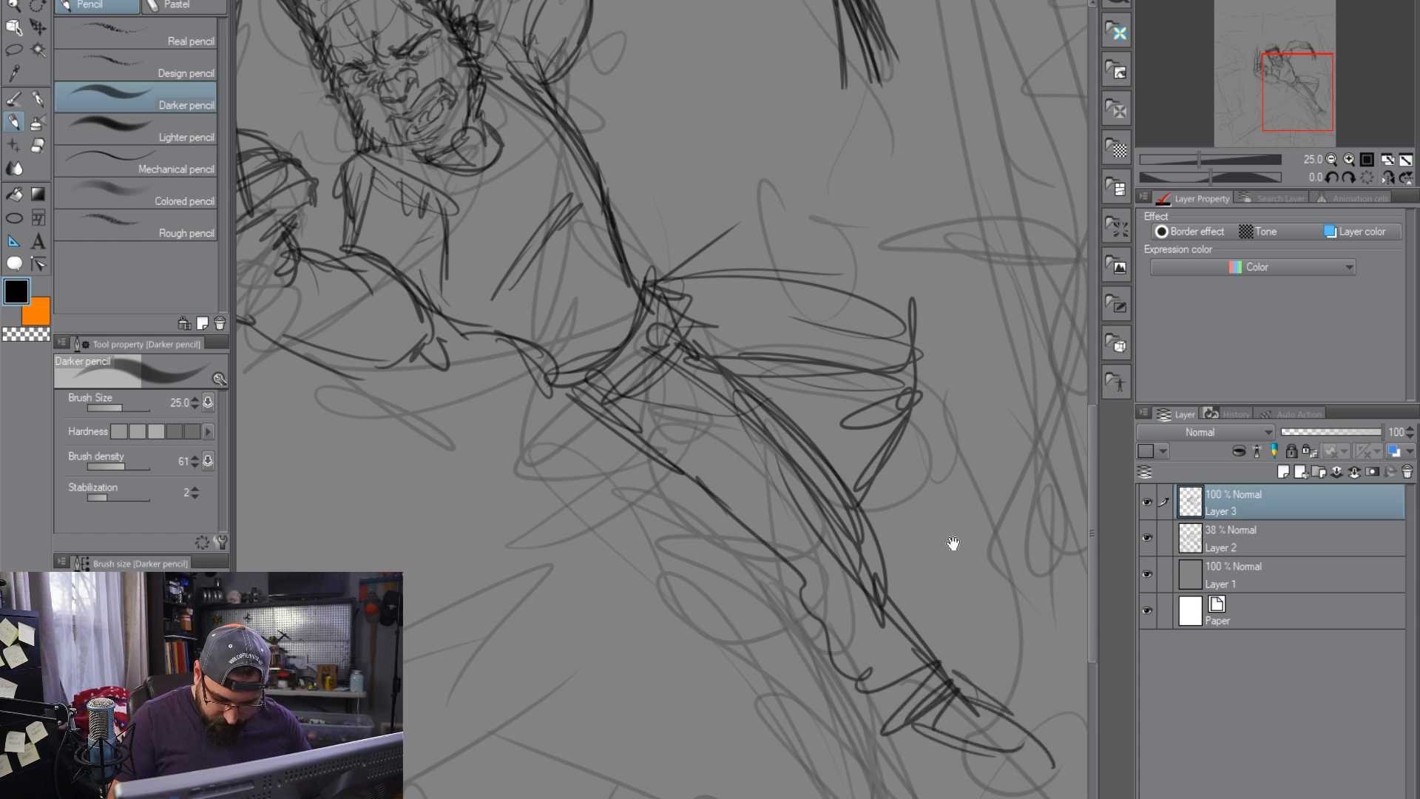
Sketch the tucked foot of the bent leg beneath its thigh
left_click_drag(916, 475, 828, 517)
left_click_drag(696, 419, 761, 485)
mouse_move(757, 462)
left_mouse_down()
mouse_move(695, 421)
mouse_move(697, 449)
left_mouse_up()
left_click_drag(730, 433, 744, 530)
left_click_drag(838, 563, 1027, 665)
left_click_drag(864, 784, 846, 693)
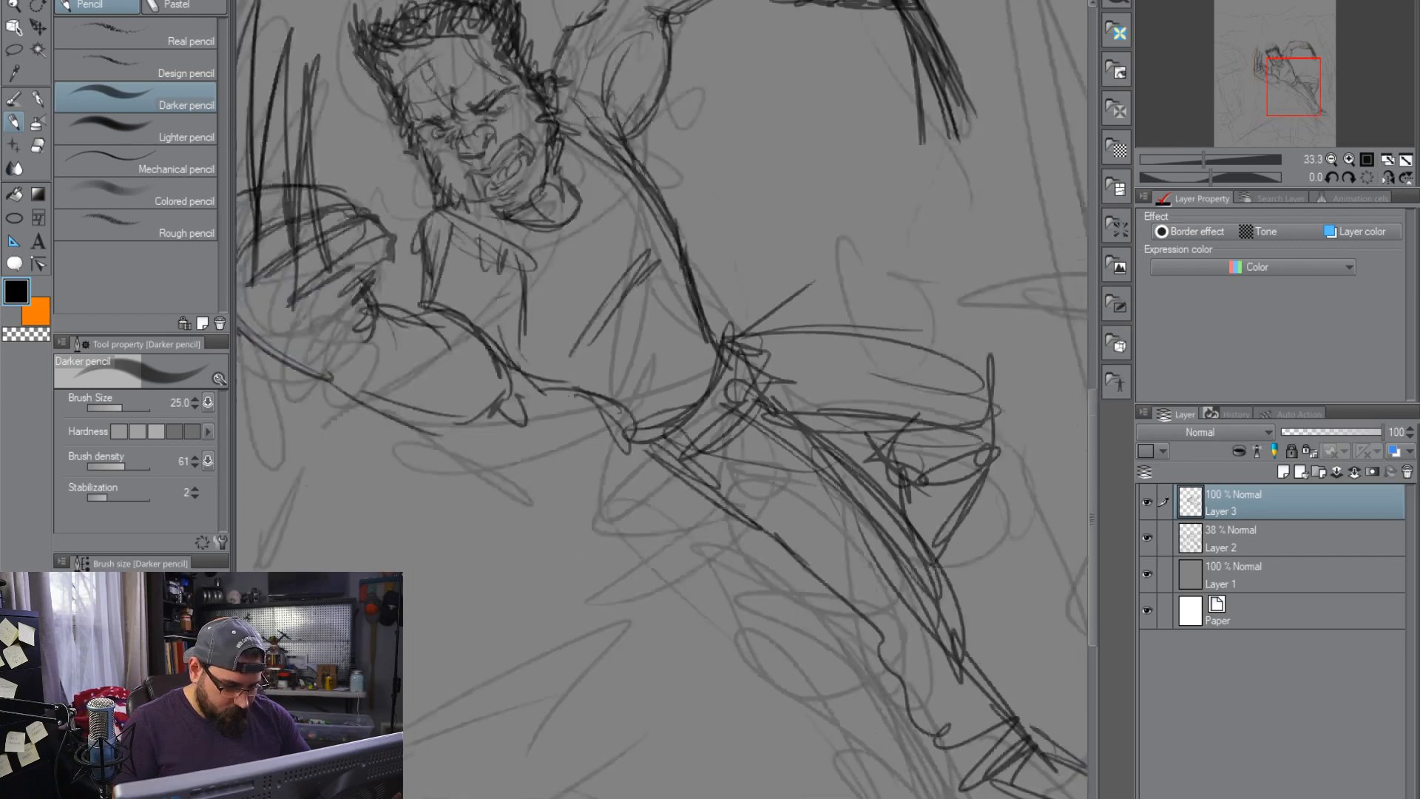
Draw the large foreground head in profile beside the central figure, with its pointed helmet brow, crown, cheek edge and eye
scroll(786, 456, "down", 4)
scroll(786, 457, "up", 2)
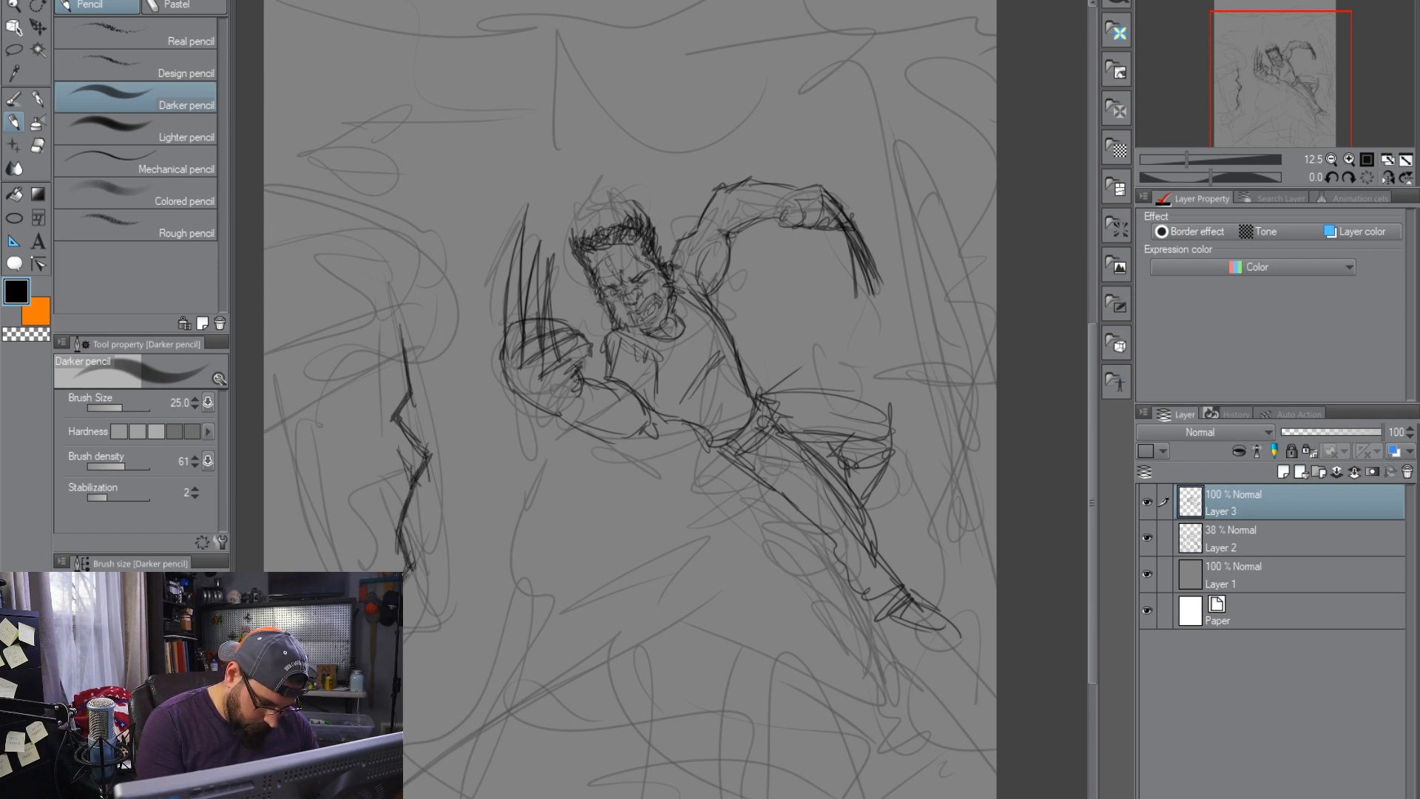
left_click_drag(399, 314, 279, 406)
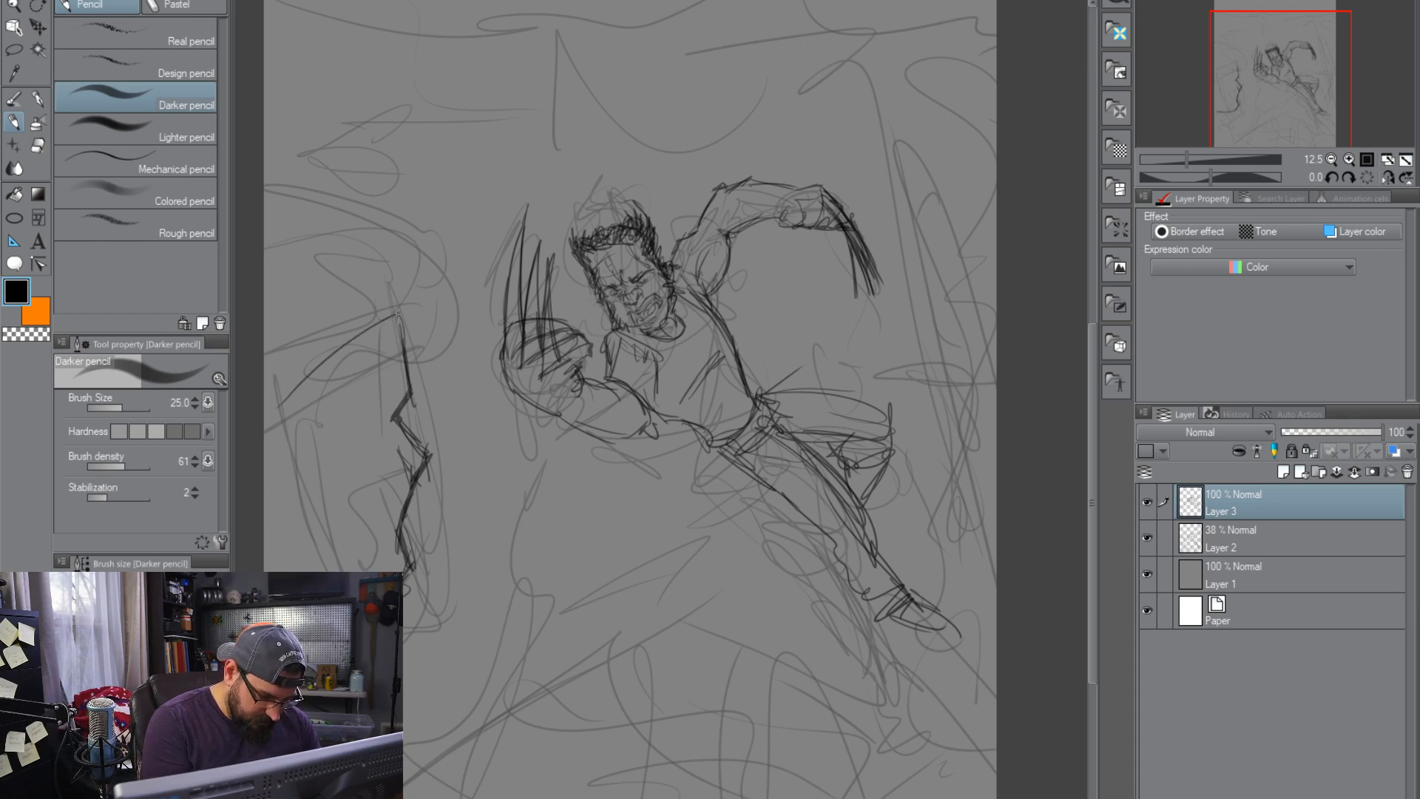
left_click_drag(427, 309, 297, 367)
left_click_drag(421, 318, 281, 422)
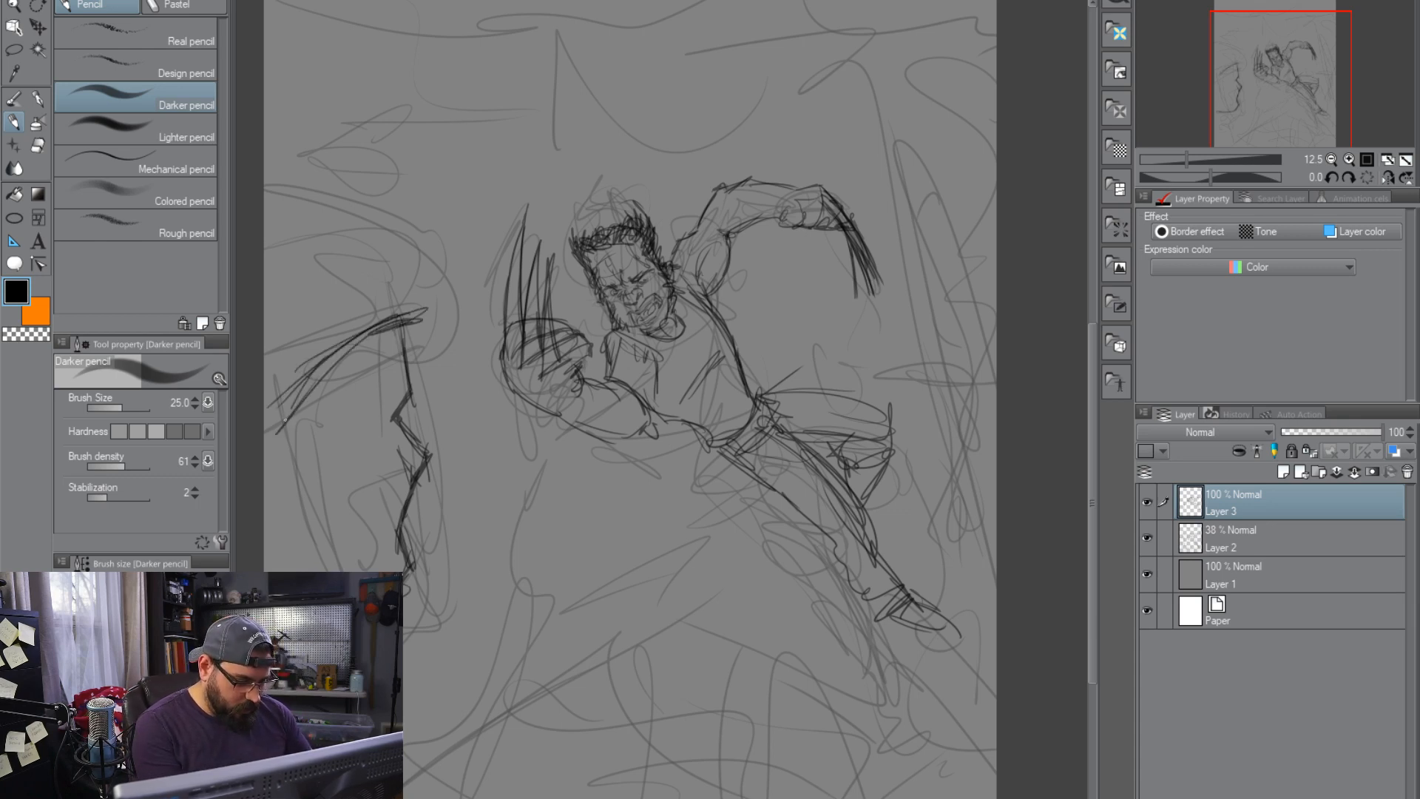
left_click_drag(429, 312, 311, 373)
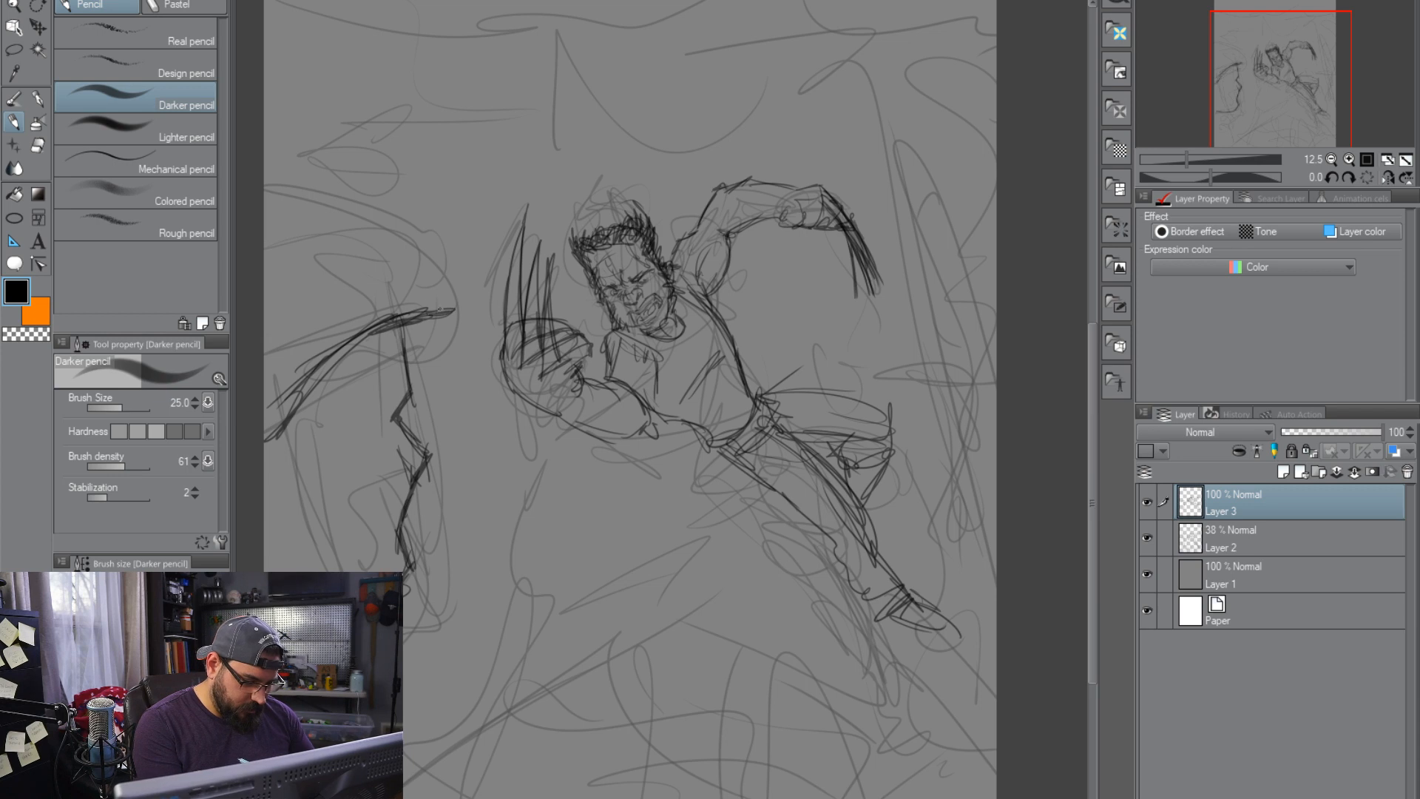
mouse_move(415, 274)
left_mouse_down()
mouse_move(264, 154)
mouse_move(424, 308)
left_mouse_up()
mouse_move(315, 387)
left_mouse_down()
mouse_move(289, 567)
mouse_move(272, 567)
left_mouse_up()
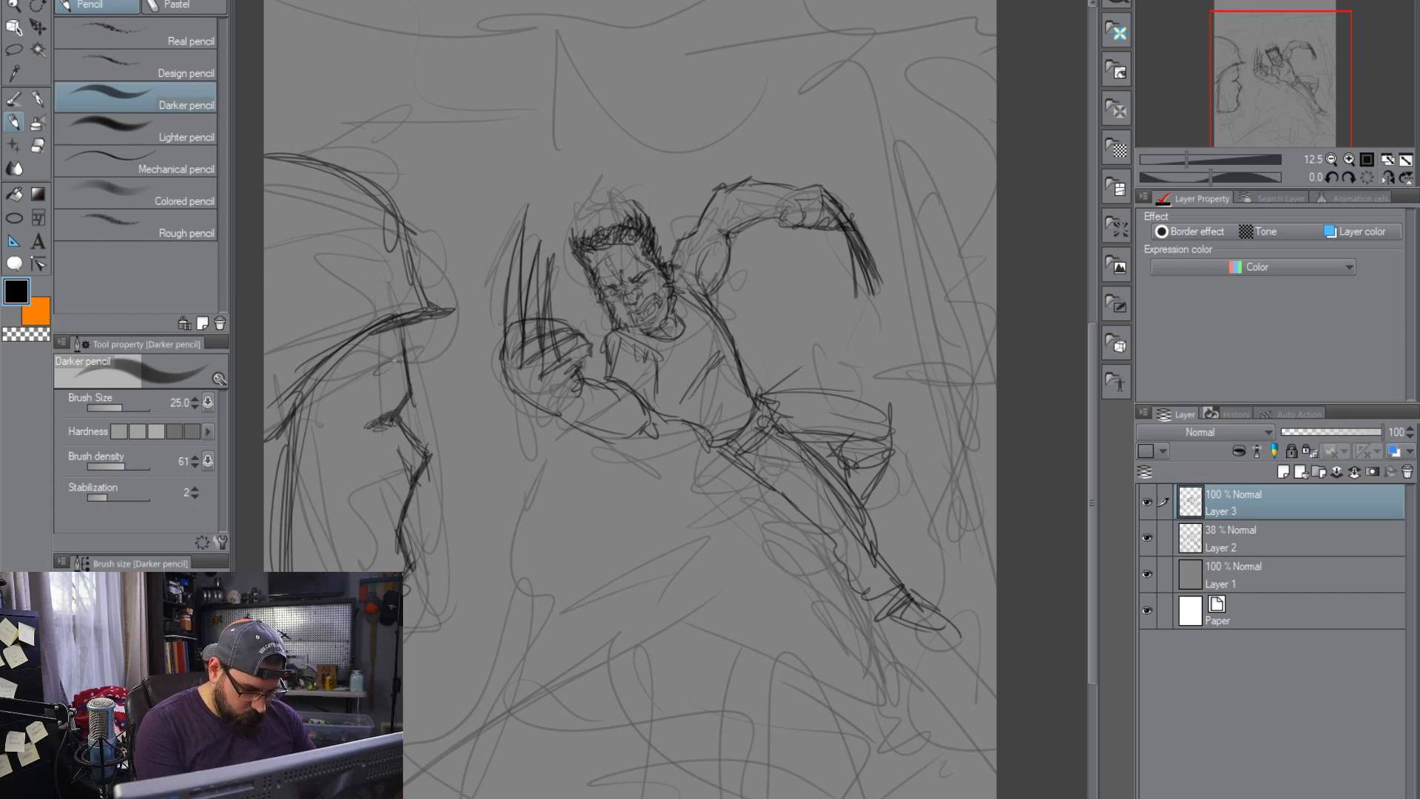
left_click_drag(375, 374, 400, 358)
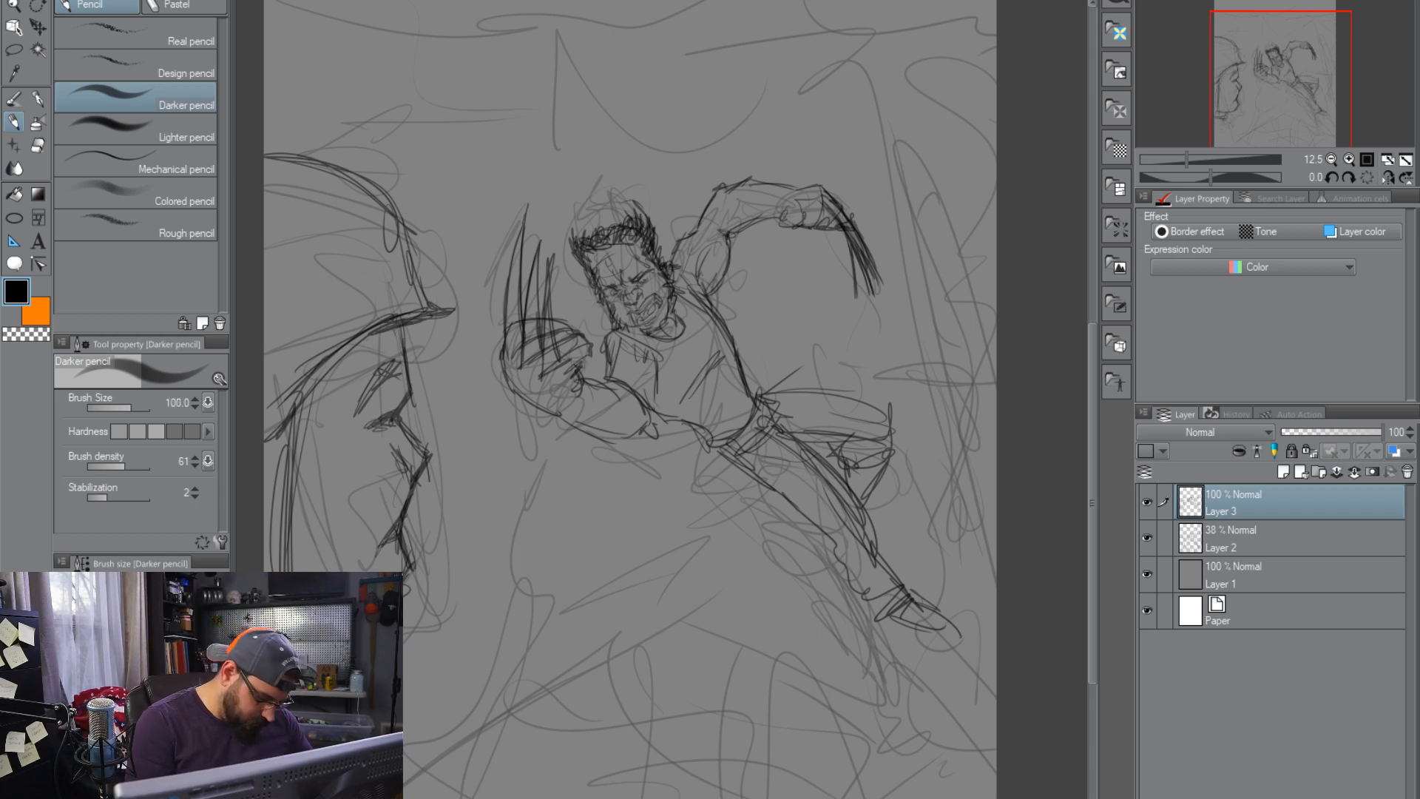
Set the pencil's brush size to 100 and draw a bold foreground diagonal and the tall background form's far edge
mouse_move(329, 665)
left_mouse_down()
mouse_move(447, 797)
mouse_move(515, 798)
left_mouse_up()
mouse_move(873, 37)
left_mouse_down()
mouse_move(915, 296)
mouse_move(994, 583)
left_mouse_up()
left_click_drag(894, 122, 995, 526)
left_click_drag(903, 224, 992, 521)
left_click_drag(917, 332, 995, 609)
left_click_drag(962, 438, 995, 565)
Draw the tall background form's near edge and scooped, two-cornered top with heavy strokes behind the central figure
mouse_move(970, 547)
left_mouse_down()
mouse_move(983, 645)
mouse_move(967, 523)
mouse_move(847, 55)
mouse_move(832, 44)
mouse_move(699, 126)
mouse_move(585, 63)
mouse_move(568, 203)
left_mouse_up()
left_click_drag(571, 95, 560, 255)
mouse_move(560, 443)
left_mouse_down()
mouse_move(511, 762)
mouse_move(492, 769)
mouse_move(497, 732)
left_mouse_up()
left_click_drag(562, 233, 568, 84)
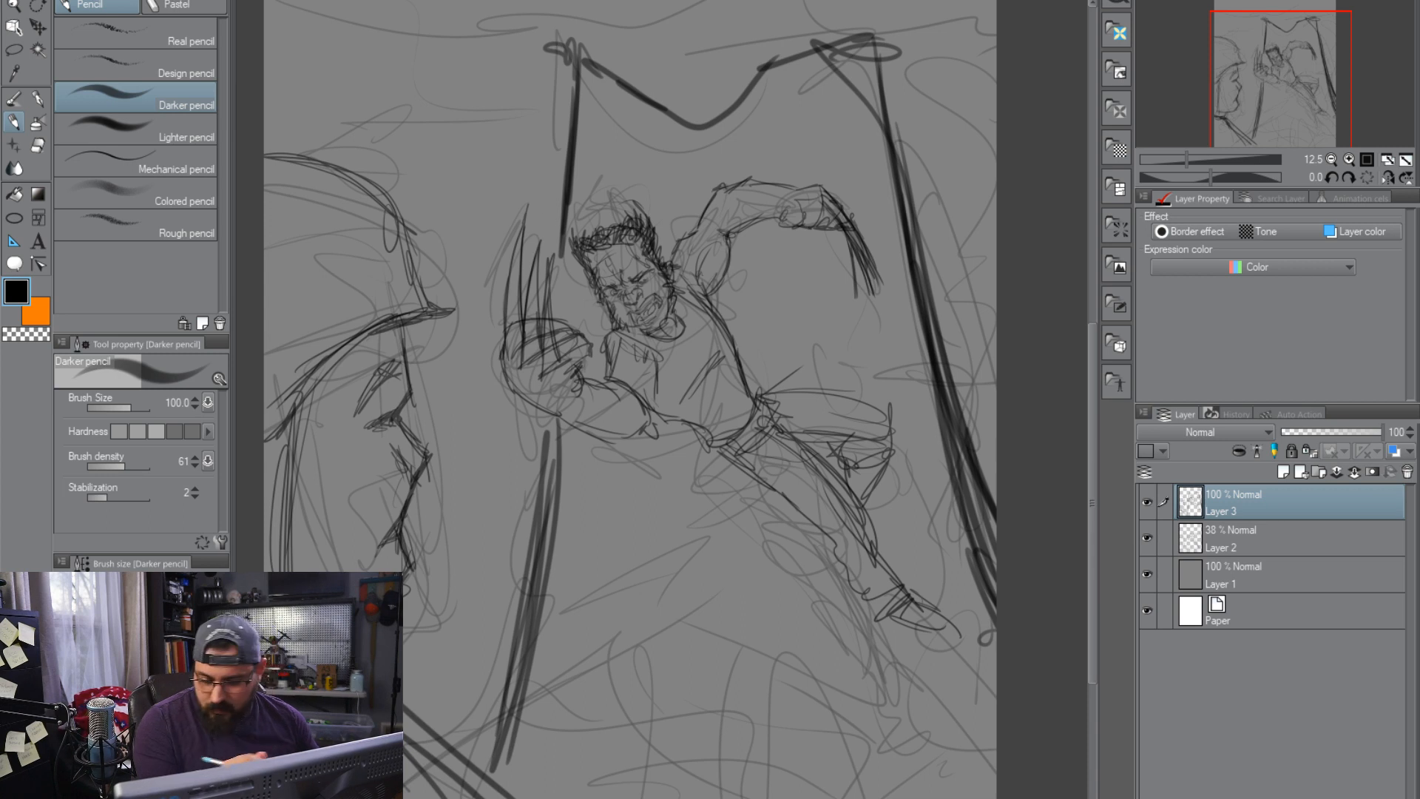
Draw the rough horizontal top lines and corner edges of the tall background form, and darken its outer edge
mouse_move(633, 48)
left_mouse_down()
mouse_move(713, 82)
mouse_move(810, 28)
left_mouse_up()
left_click_drag(725, 50, 980, 16)
mouse_move(990, 33)
left_mouse_down()
mouse_move(885, 36)
mouse_move(995, 69)
mouse_move(995, 91)
left_mouse_up()
mouse_move(579, 71)
left_mouse_down()
mouse_move(420, 86)
mouse_move(502, 75)
mouse_move(340, 73)
mouse_move(580, 150)
left_mouse_up()
left_click_drag(573, 85, 558, 293)
left_click_drag(885, 83, 995, 638)
Add long vertical fold lines along both sides of the tall background form and close its lower corner
left_click_drag(492, 727, 506, 771)
left_click_drag(497, 763, 441, 734)
left_click_drag(453, 685, 517, 425)
left_click_drag(433, 728, 515, 502)
left_click_drag(526, 569, 506, 462)
left_click_drag(543, 248, 549, 60)
left_click_drag(549, 100, 542, 237)
left_click_drag(472, 84, 468, 560)
left_click_drag(951, 52, 989, 412)
left_click_drag(961, 68, 994, 278)
Reinforce the central figure's contours along the legs, back, raised arm, forearm and extended foot with heavy strokes
mouse_move(712, 447)
left_mouse_down()
mouse_move(805, 523)
mouse_move(888, 623)
mouse_move(906, 587)
mouse_move(836, 466)
mouse_move(780, 432)
mouse_move(806, 463)
mouse_move(800, 439)
mouse_move(843, 463)
mouse_move(877, 503)
mouse_move(887, 455)
mouse_move(817, 389)
mouse_move(899, 399)
mouse_move(899, 442)
left_mouse_up()
mouse_move(769, 403)
left_mouse_down()
mouse_move(713, 312)
mouse_move(732, 335)
mouse_move(715, 289)
mouse_move(735, 258)
mouse_move(725, 232)
mouse_move(762, 222)
left_mouse_up()
mouse_move(614, 396)
left_mouse_down()
mouse_move(581, 425)
mouse_move(658, 437)
mouse_move(665, 411)
mouse_move(721, 449)
mouse_move(658, 361)
mouse_move(611, 363)
mouse_move(624, 324)
left_mouse_up()
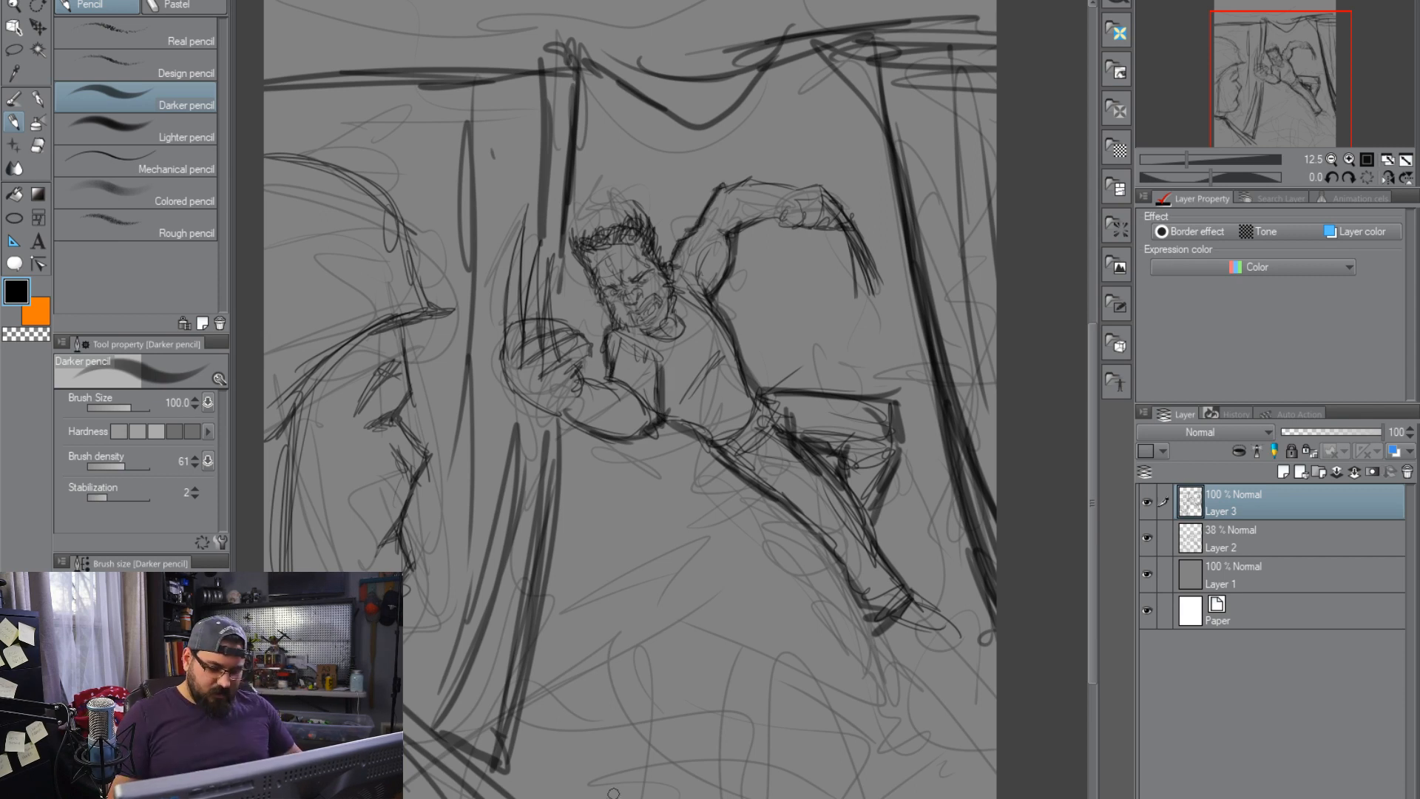
mouse_move(924, 600)
left_mouse_down()
mouse_move(948, 634)
mouse_move(880, 638)
left_mouse_up()
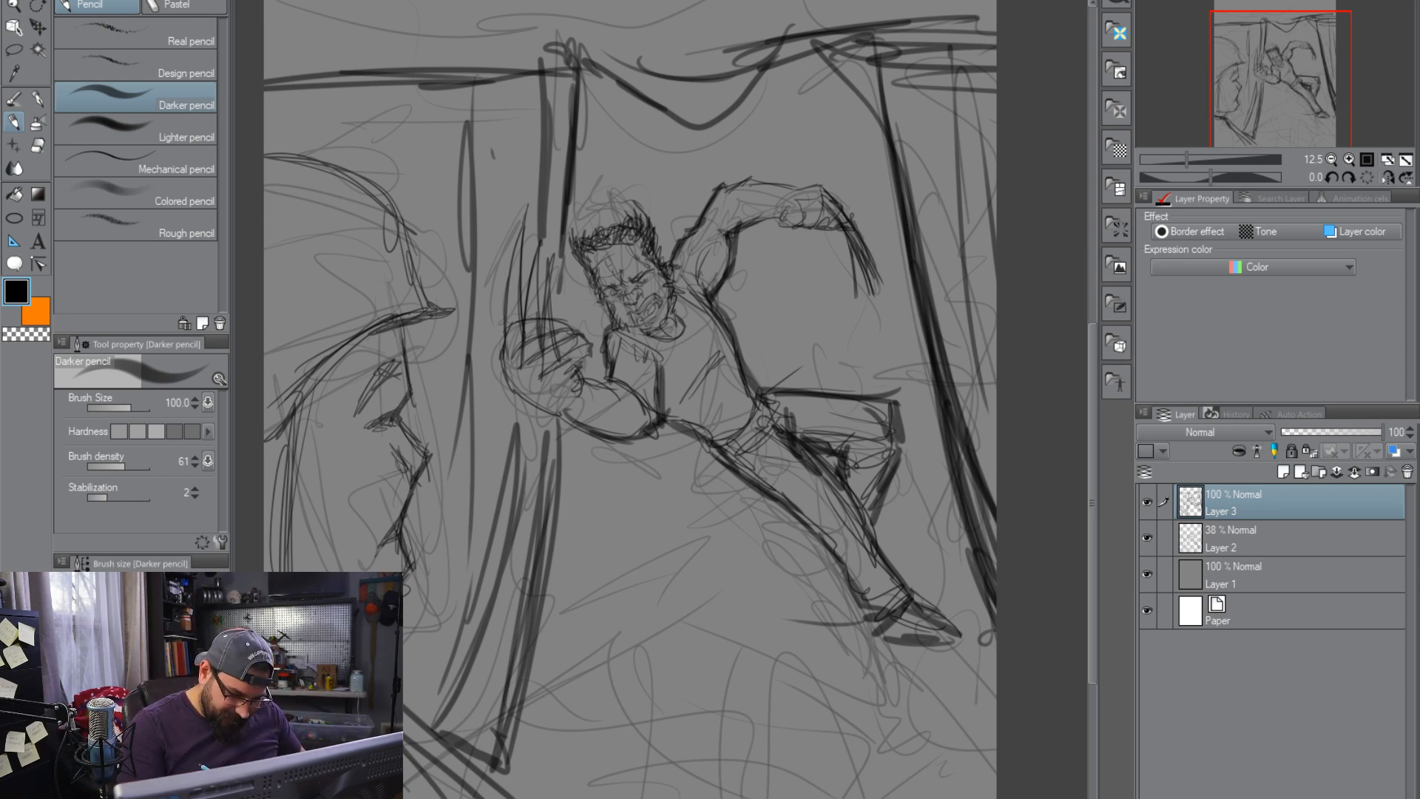
mouse_move(550, 420)
left_mouse_down()
mouse_move(732, 533)
mouse_move(726, 561)
left_mouse_up()
key("ctrl+z")
key("ctrl+z")
Draw sweeping curved motion arcs from the clawed hand beneath the figure to the extended foot
left_click_drag(519, 416, 815, 623)
mouse_move(627, 452)
left_mouse_down()
mouse_move(706, 578)
mouse_move(776, 611)
left_mouse_up()
mouse_move(615, 474)
left_mouse_down()
mouse_move(679, 555)
mouse_move(796, 613)
left_mouse_up()
mouse_move(570, 445)
left_mouse_down()
mouse_move(619, 536)
mouse_move(702, 596)
left_mouse_up()
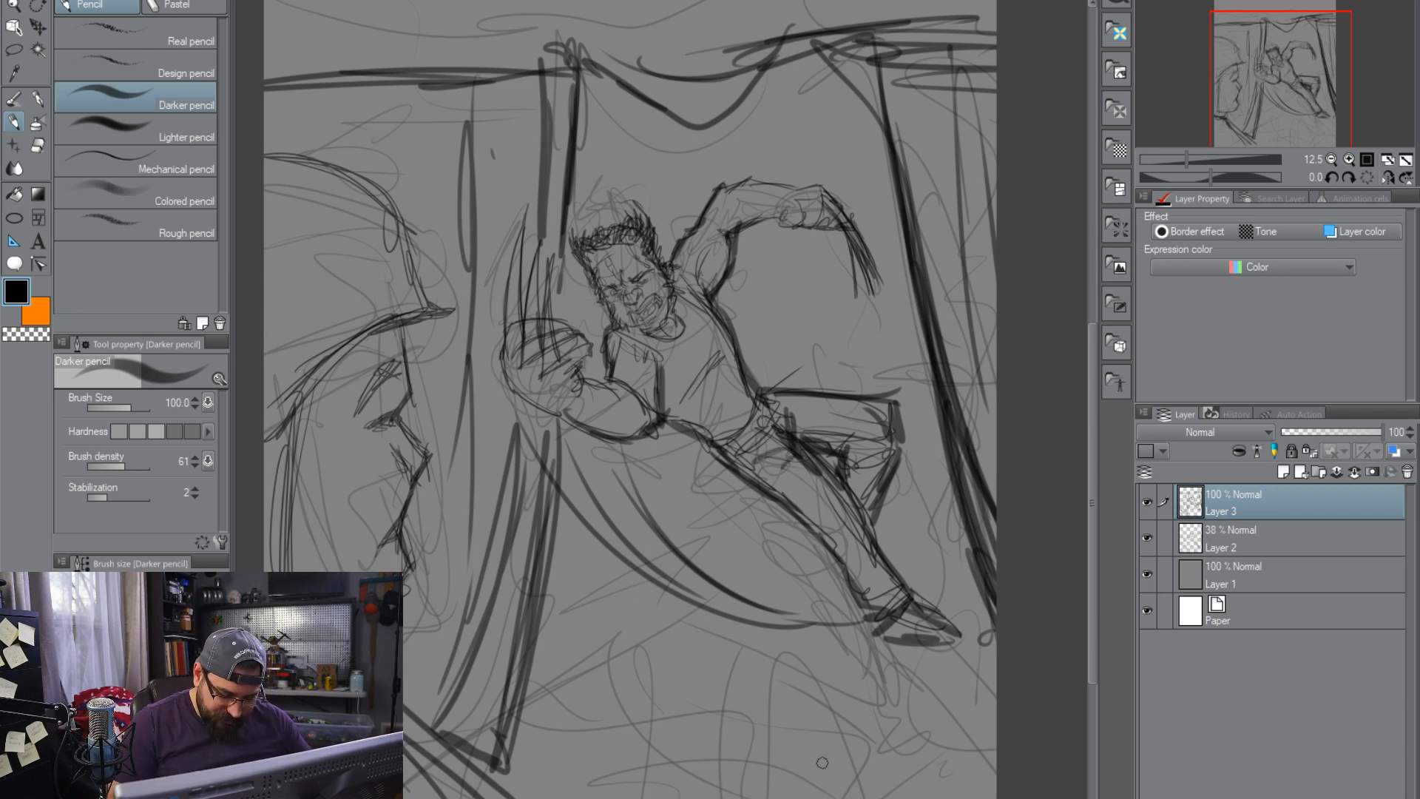
Sketch loose horizontal lines across the background behind and below the central figure
left_click_drag(556, 520, 969, 517)
mouse_move(677, 151)
left_mouse_down()
mouse_move(893, 133)
mouse_move(691, 172)
mouse_move(658, 199)
left_mouse_up()
mouse_move(732, 275)
left_mouse_down()
mouse_move(835, 264)
mouse_move(900, 285)
mouse_move(774, 329)
left_mouse_up()
mouse_move(940, 621)
left_mouse_down()
mouse_move(992, 733)
mouse_move(956, 797)
mouse_move(1004, 777)
left_mouse_up()
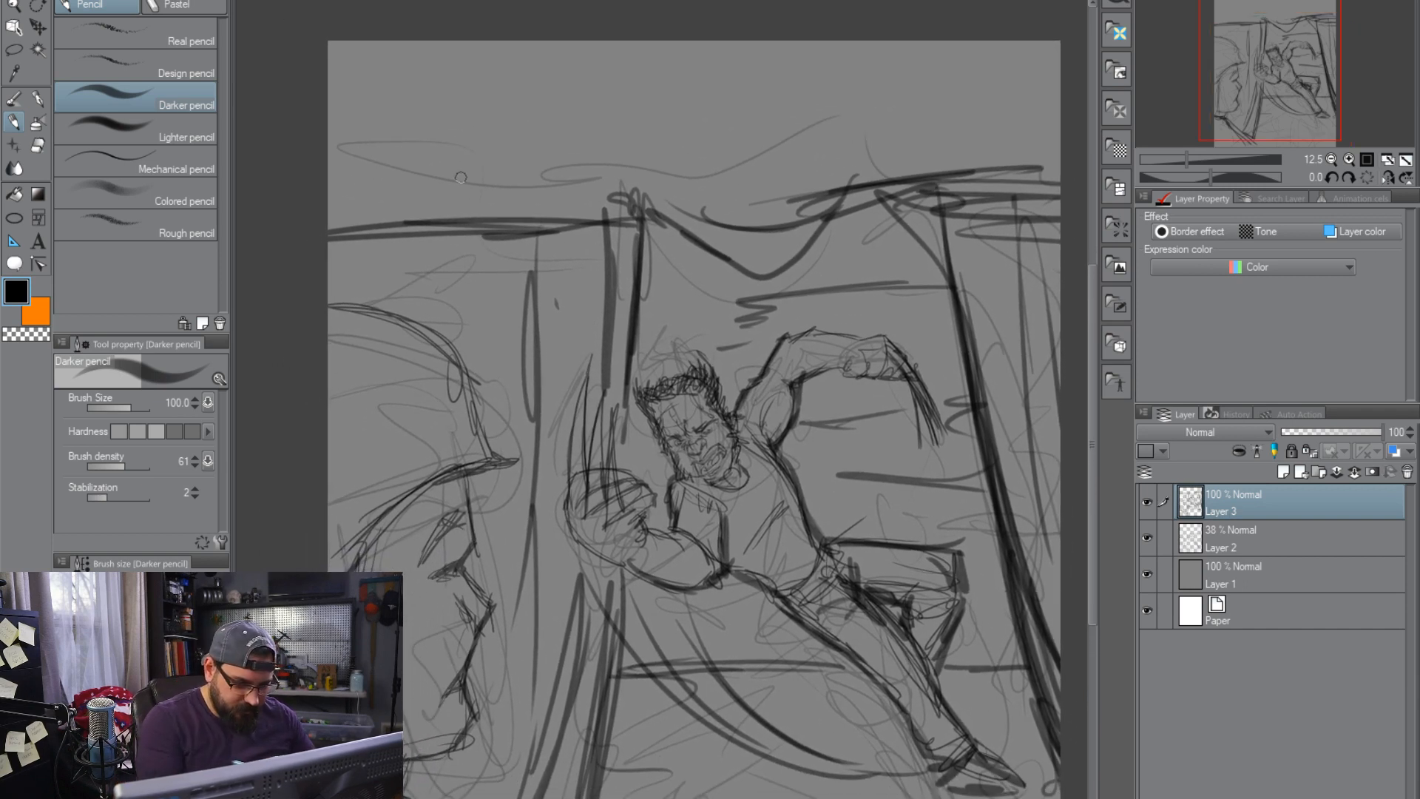
Set the pencil's brush size to 300 and letter "MARVEL" across the top of the composition
key("bracketright")
key("bracketright")
key("bracketright")
key("bracketright")
key("bracketright")
key("bracketright")
left_click_drag(590, 358, 580, 391)
mouse_move(461, 111)
left_mouse_down()
mouse_move(441, 272)
mouse_move(473, 150)
mouse_move(496, 155)
mouse_move(534, 251)
mouse_move(539, 127)
mouse_move(552, 180)
mouse_move(627, 259)
mouse_move(600, 182)
mouse_move(636, 164)
mouse_move(655, 96)
mouse_move(723, 221)
mouse_move(785, 219)
mouse_move(878, 102)
left_mouse_up()
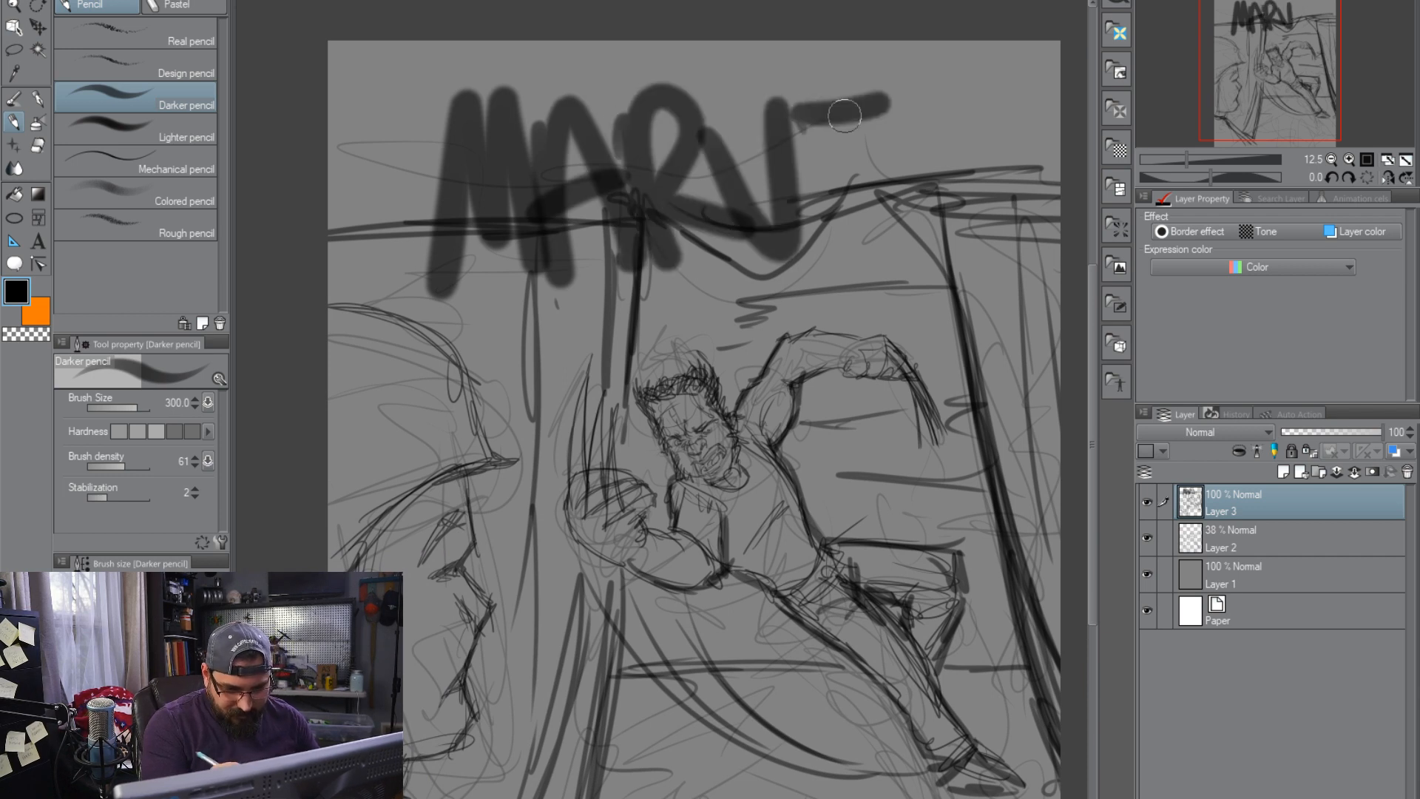
left_click_drag(799, 126, 884, 226)
left_click_drag(791, 178, 866, 164)
mouse_move(917, 108)
left_mouse_down()
mouse_move(998, 206)
mouse_move(1024, 198)
left_mouse_up()
Reduce the brush size to 120 and letter "FAILS..." beneath the large title
key("bracketleft")
key("bracketleft")
key("bracketleft")
key("bracketleft")
key("bracketleft")
mouse_move(469, 315)
left_mouse_down()
mouse_move(513, 296)
mouse_move(493, 362)
mouse_move(511, 322)
left_mouse_up()
mouse_move(514, 314)
left_mouse_down()
mouse_move(504, 361)
mouse_move(531, 351)
left_mouse_up()
mouse_move(507, 336)
left_mouse_down()
mouse_move(547, 325)
mouse_move(543, 348)
left_mouse_up()
mouse_move(562, 292)
left_mouse_down()
mouse_move(558, 348)
mouse_move(602, 332)
left_mouse_up()
mouse_move(614, 284)
left_mouse_down()
mouse_move(623, 310)
mouse_move(600, 330)
left_mouse_up()
left_click(644, 321)
left_click(663, 316)
left_click(676, 311)
mouse_move(965, 597)
left_mouse_down()
mouse_move(886, 596)
mouse_move(967, 532)
mouse_move(951, 584)
left_mouse_up()
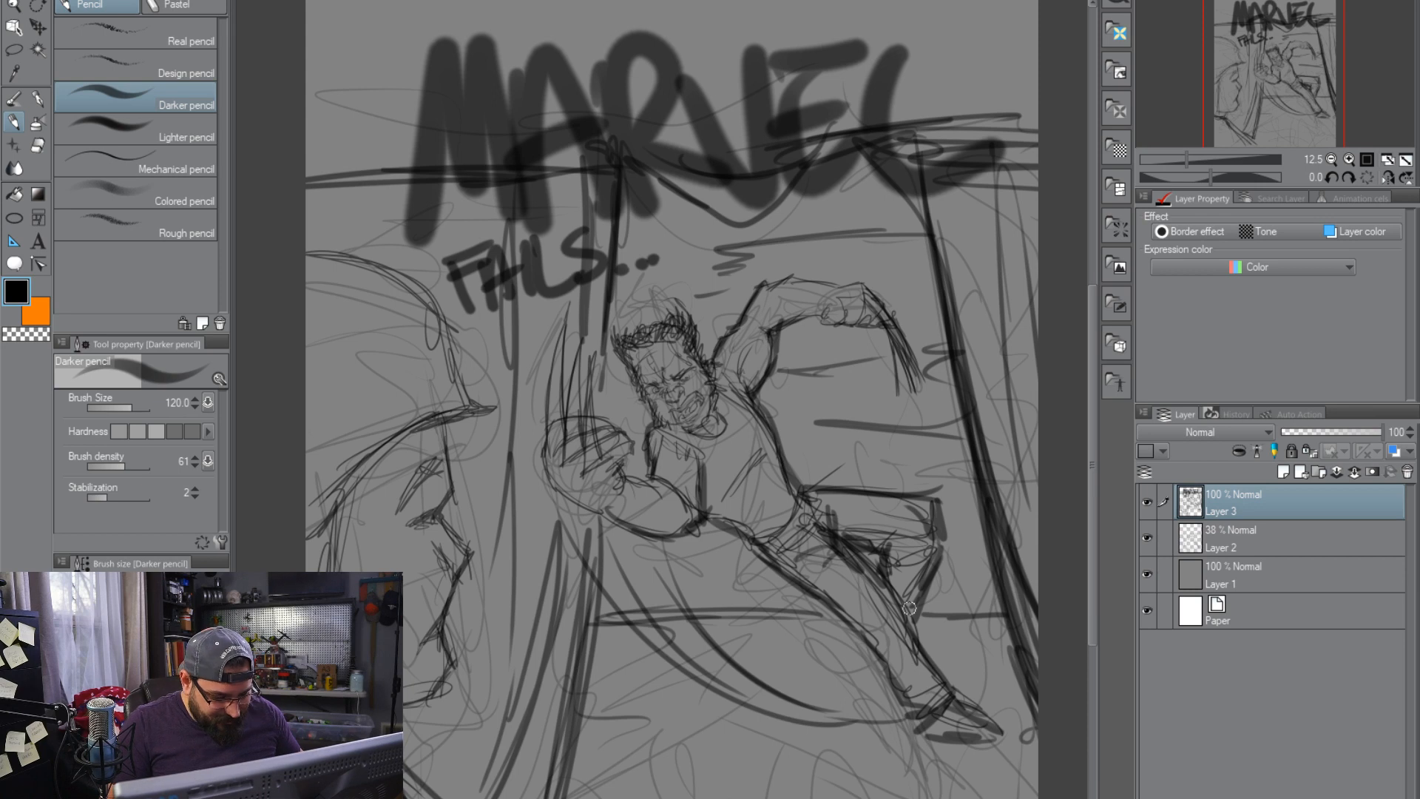
Fade the sketch layers, lowering Layer 2 to 8% opacity and Layer 3 to 35%
scroll(910, 608, "up", 4)
scroll(714, 406, "down", 6)
scroll(714, 406, "up", 4)
scroll(714, 406, "down", 2)
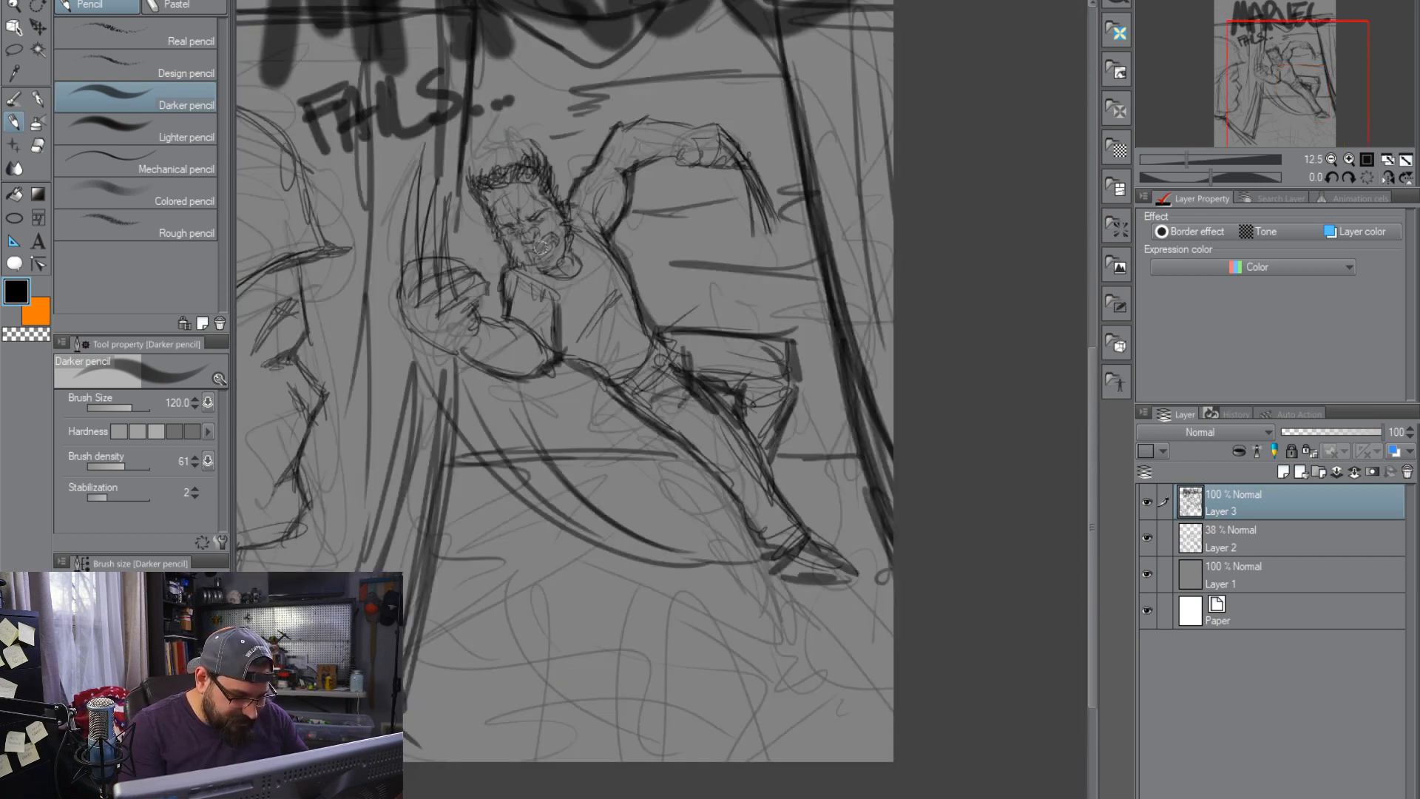
left_click_drag(570, 289, 716, 413)
scroll(714, 406, "up", 6)
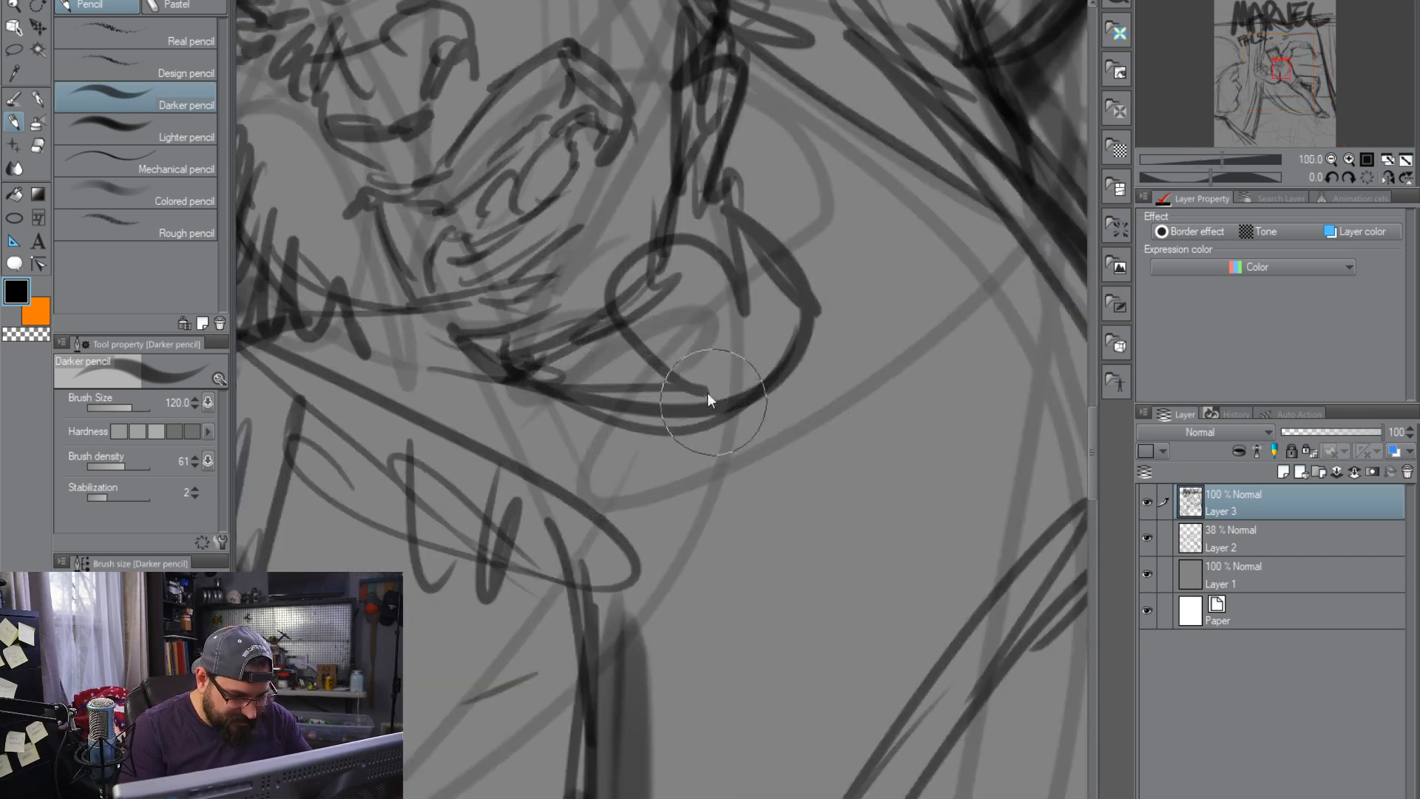
scroll(710, 399, "down", 3)
left_click_drag(742, 359, 786, 417)
left_click_drag(1380, 431, 1285, 432)
left_click(1269, 525)
left_click(1249, 505)
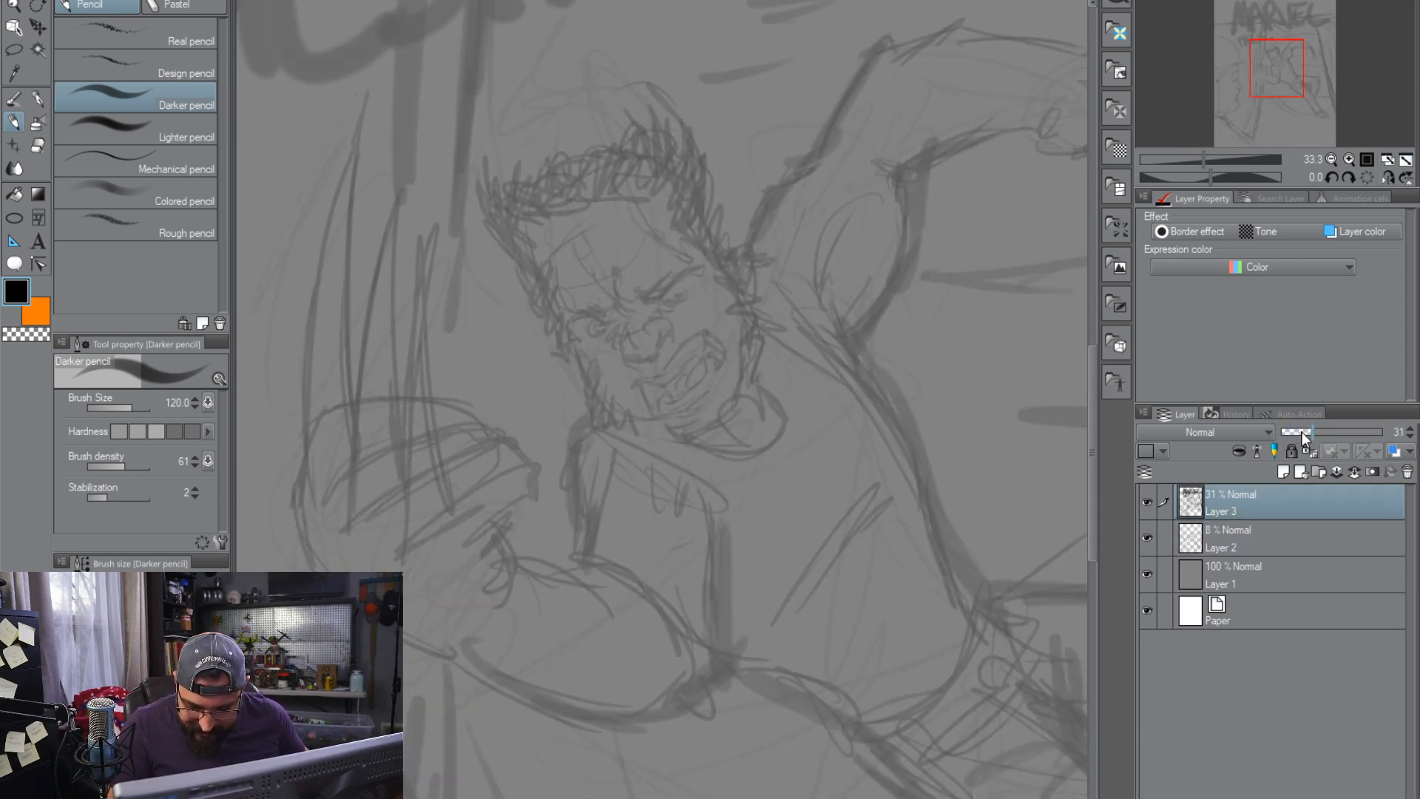
Set the pencil's brush size to 15 and add a new layer above the faded sketches
left_click(37, 119)
left_click(13, 119)
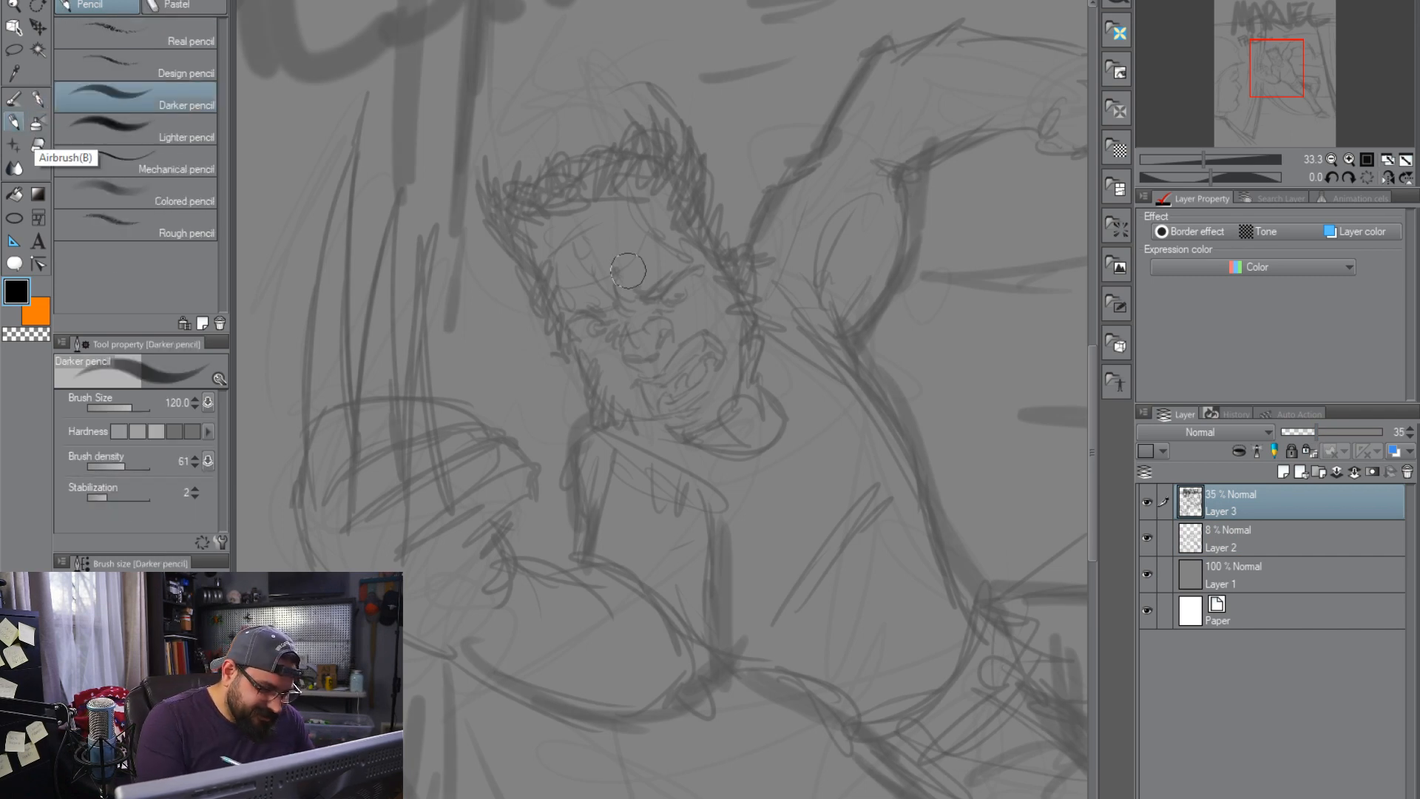
key("bracketleft")
key("bracketleft")
key("bracketleft")
key("bracketleft")
key("bracketleft")
key("bracketleft")
key("bracketleft")
key("bracketleft")
key("bracketleft")
key("bracketleft")
key("bracketleft")
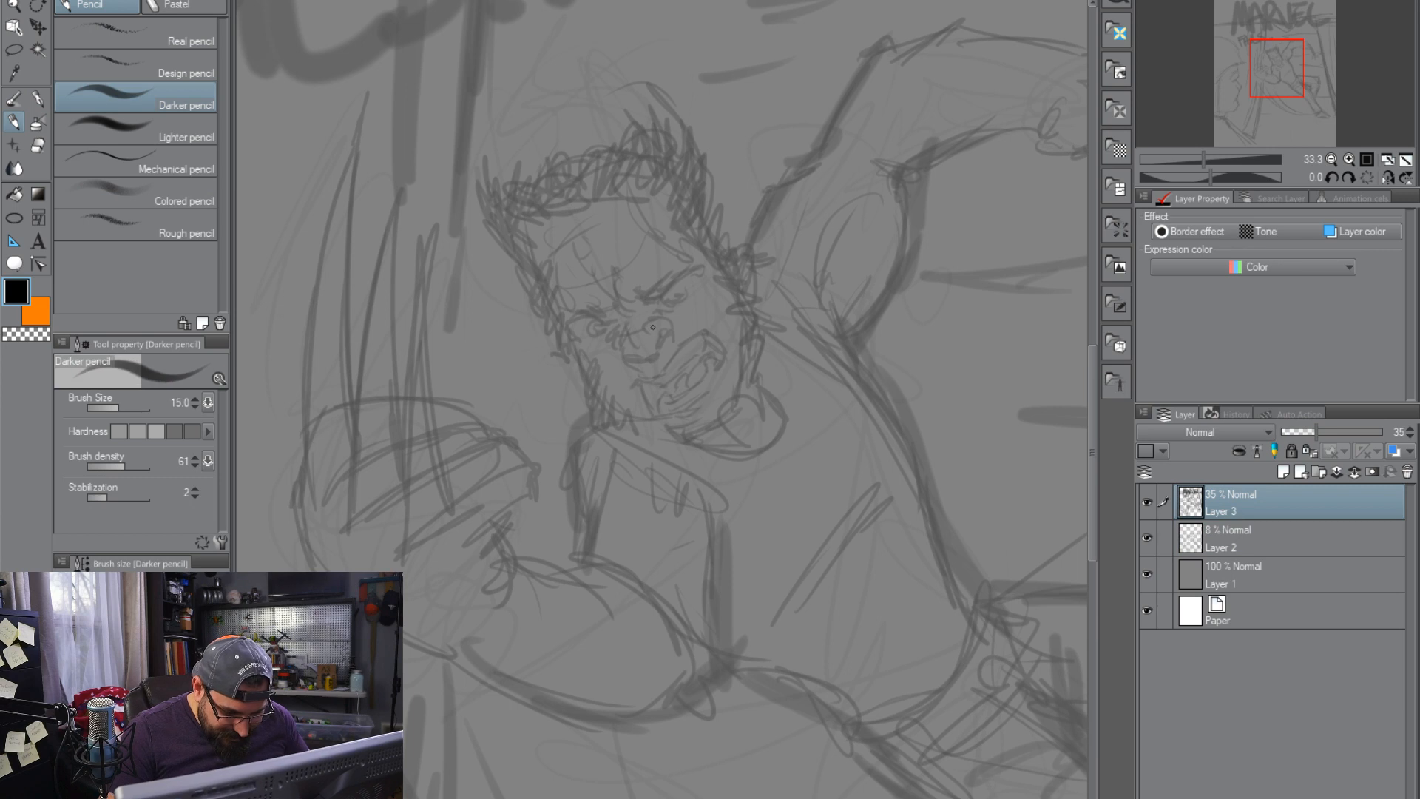
left_click(1284, 471)
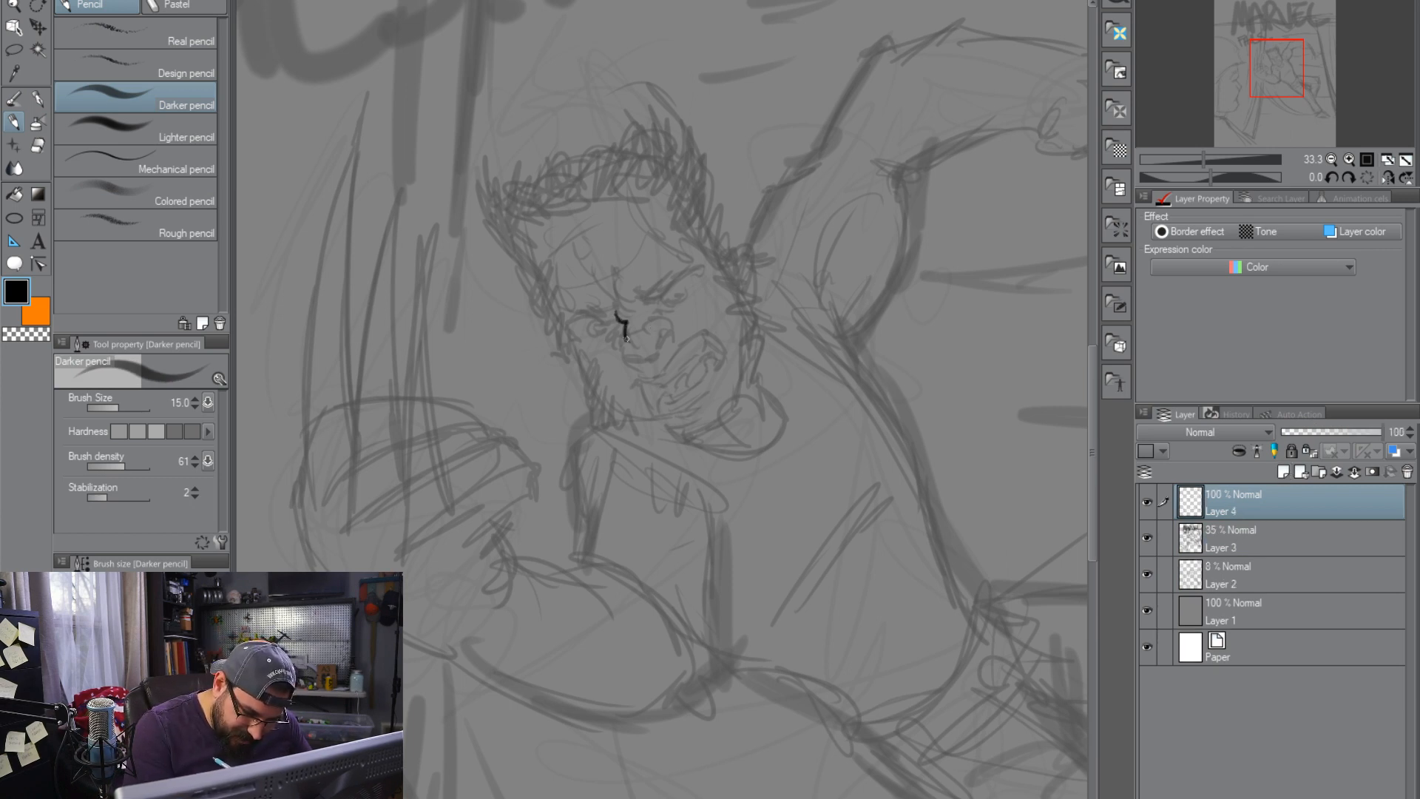
Draw the central figure's nose and snarling open mouth with bared teeth over the faded sketch
left_click_drag(630, 353, 667, 337)
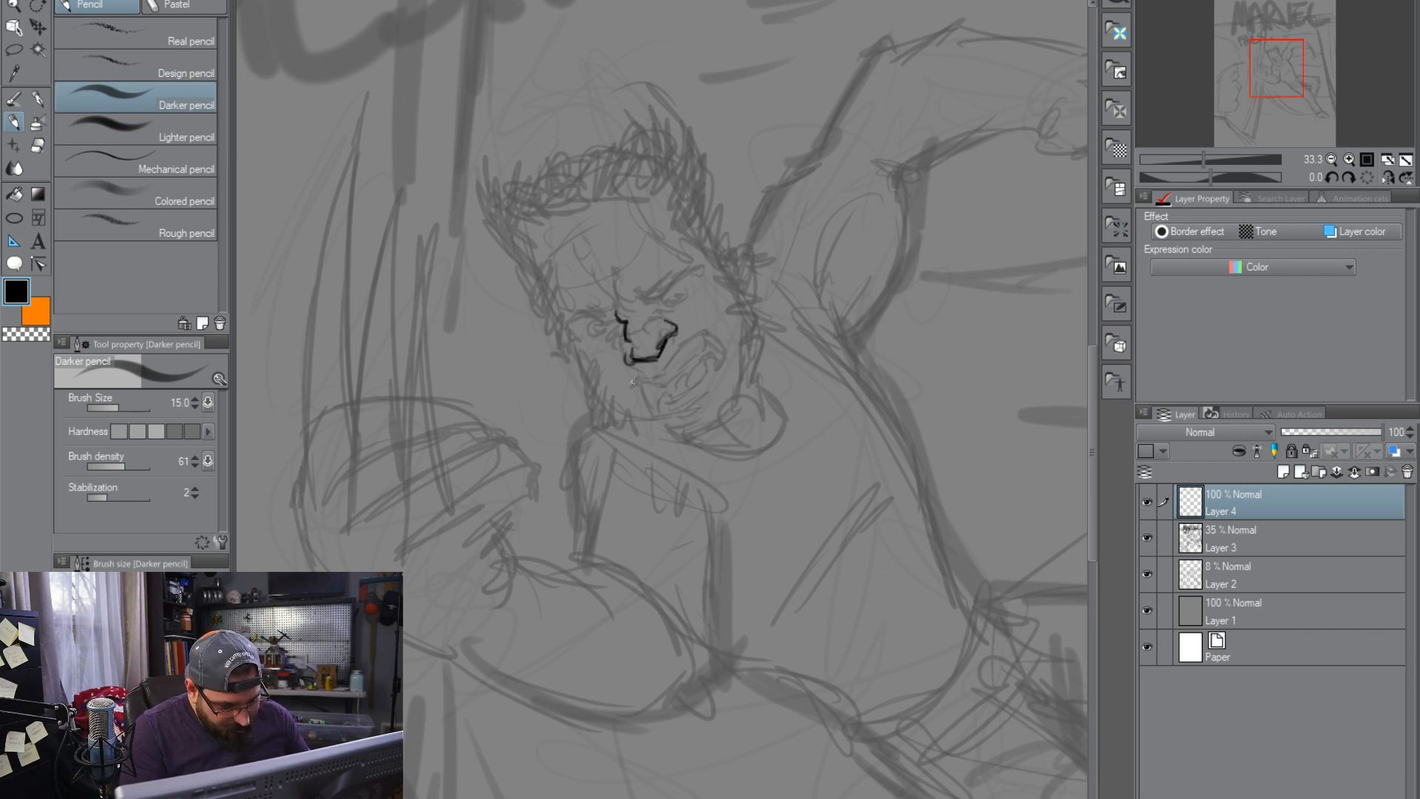
mouse_move(664, 373)
left_mouse_down()
mouse_move(696, 335)
mouse_move(734, 362)
left_mouse_up()
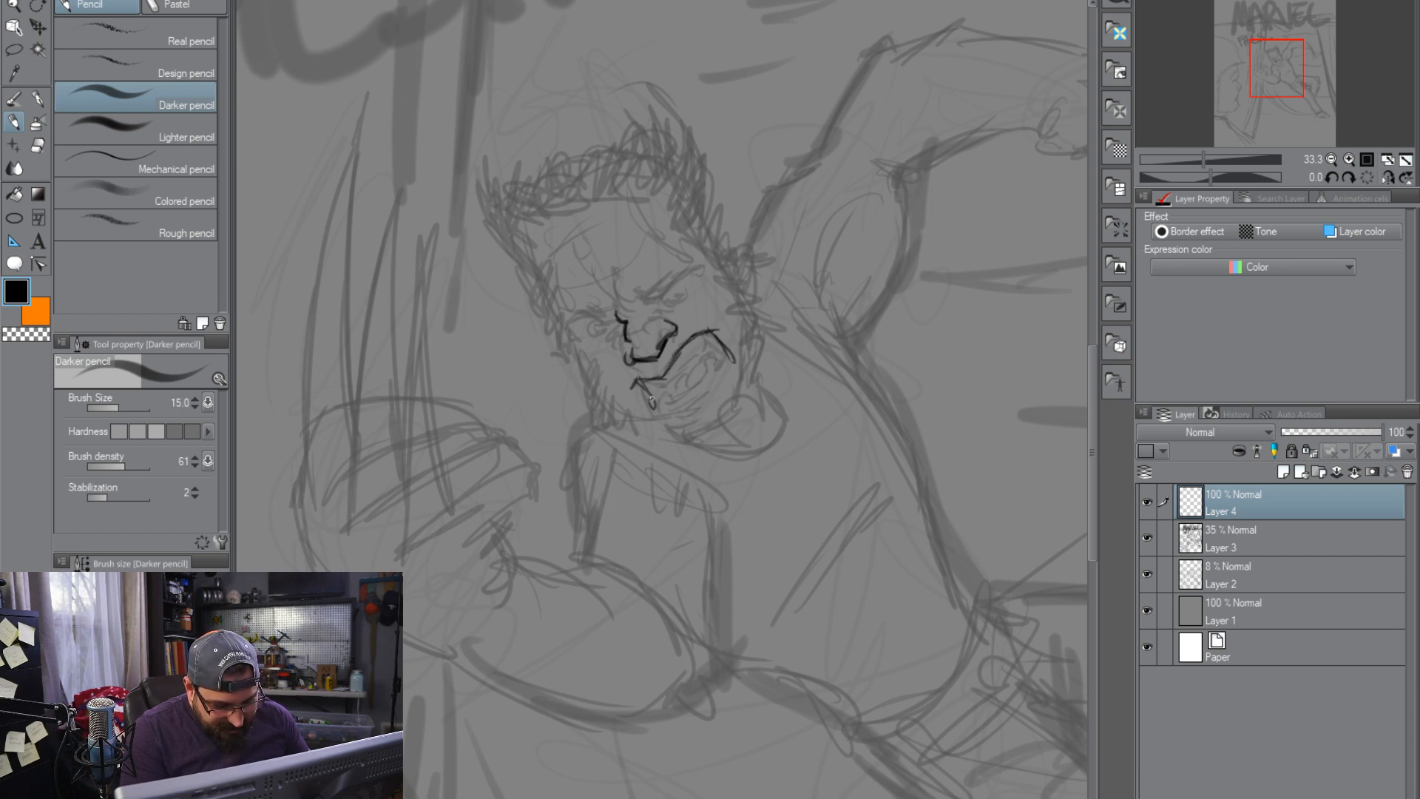
left_click_drag(653, 409, 723, 363)
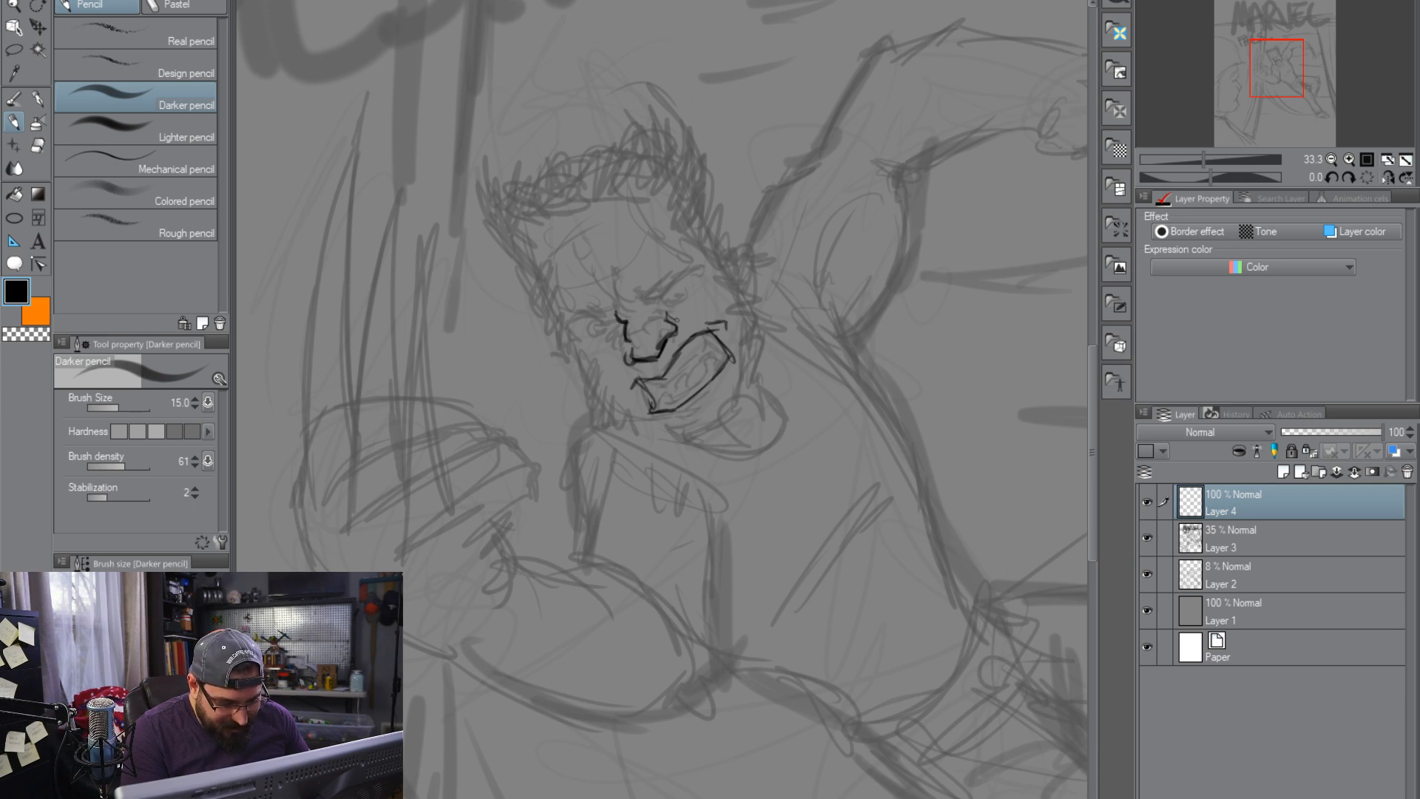
left_click_drag(681, 320, 698, 325)
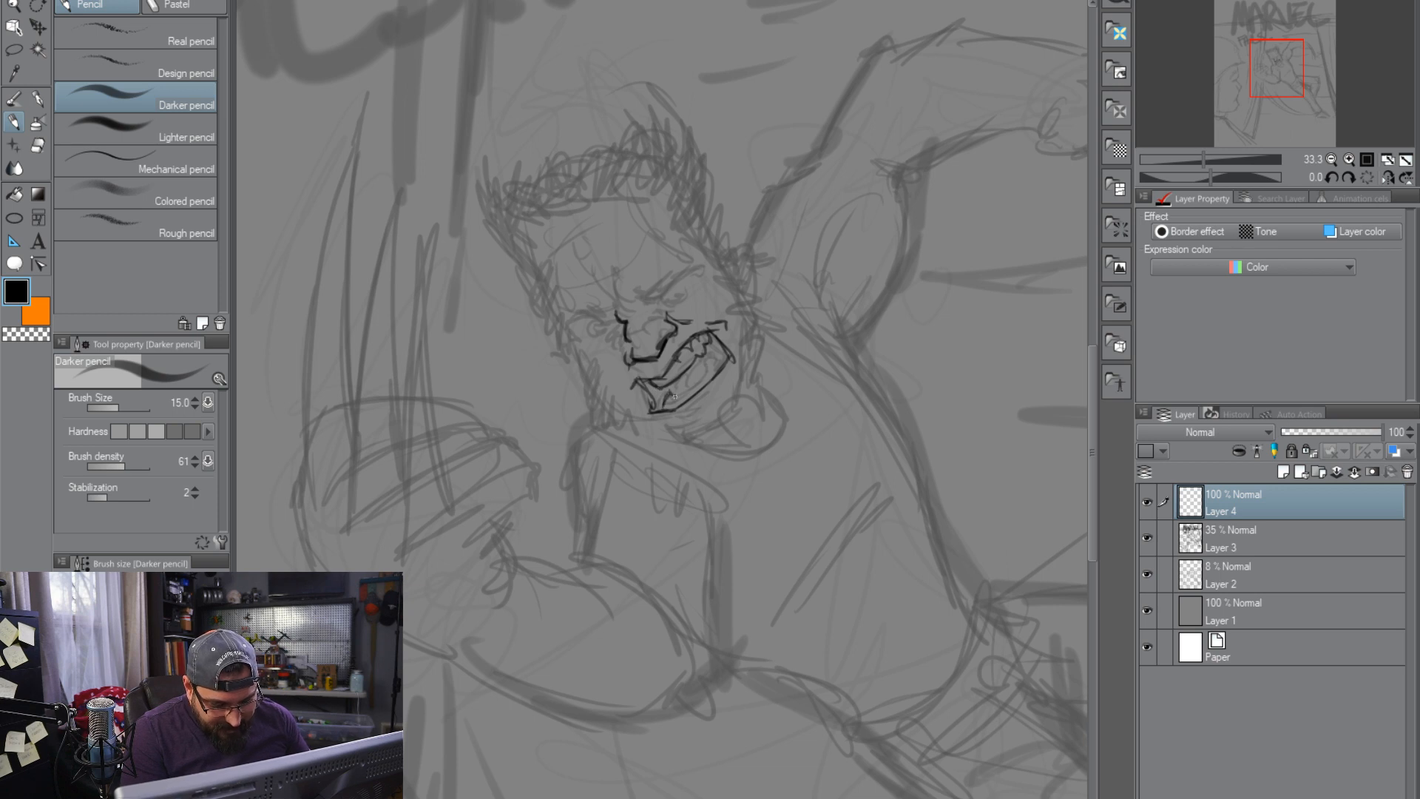
left_click_drag(677, 397, 705, 370)
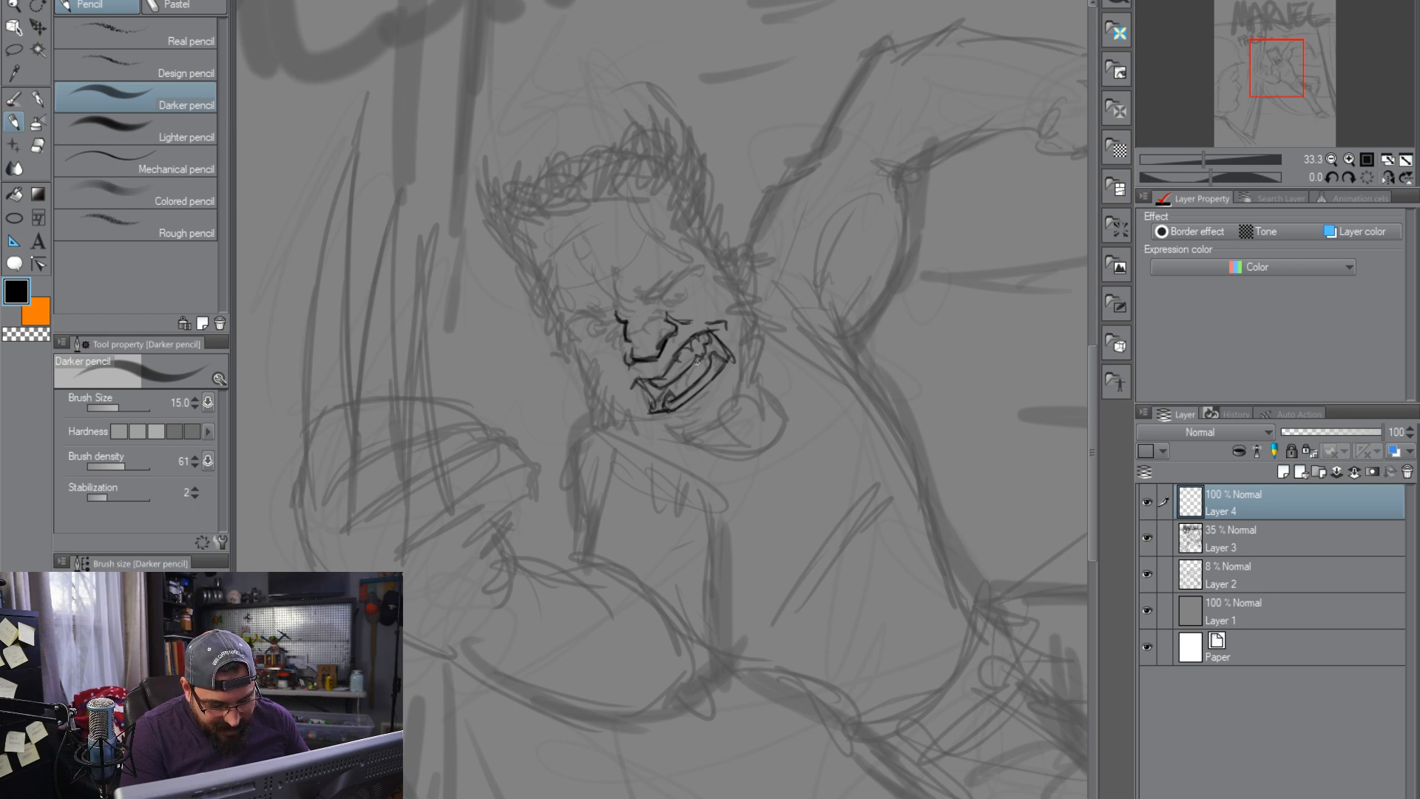
Draw both glaring eyes with lowered brows and the outline of the far temple, cheek and jaw
mouse_move(669, 297)
left_mouse_down()
mouse_move(643, 299)
mouse_move(680, 275)
left_mouse_up()
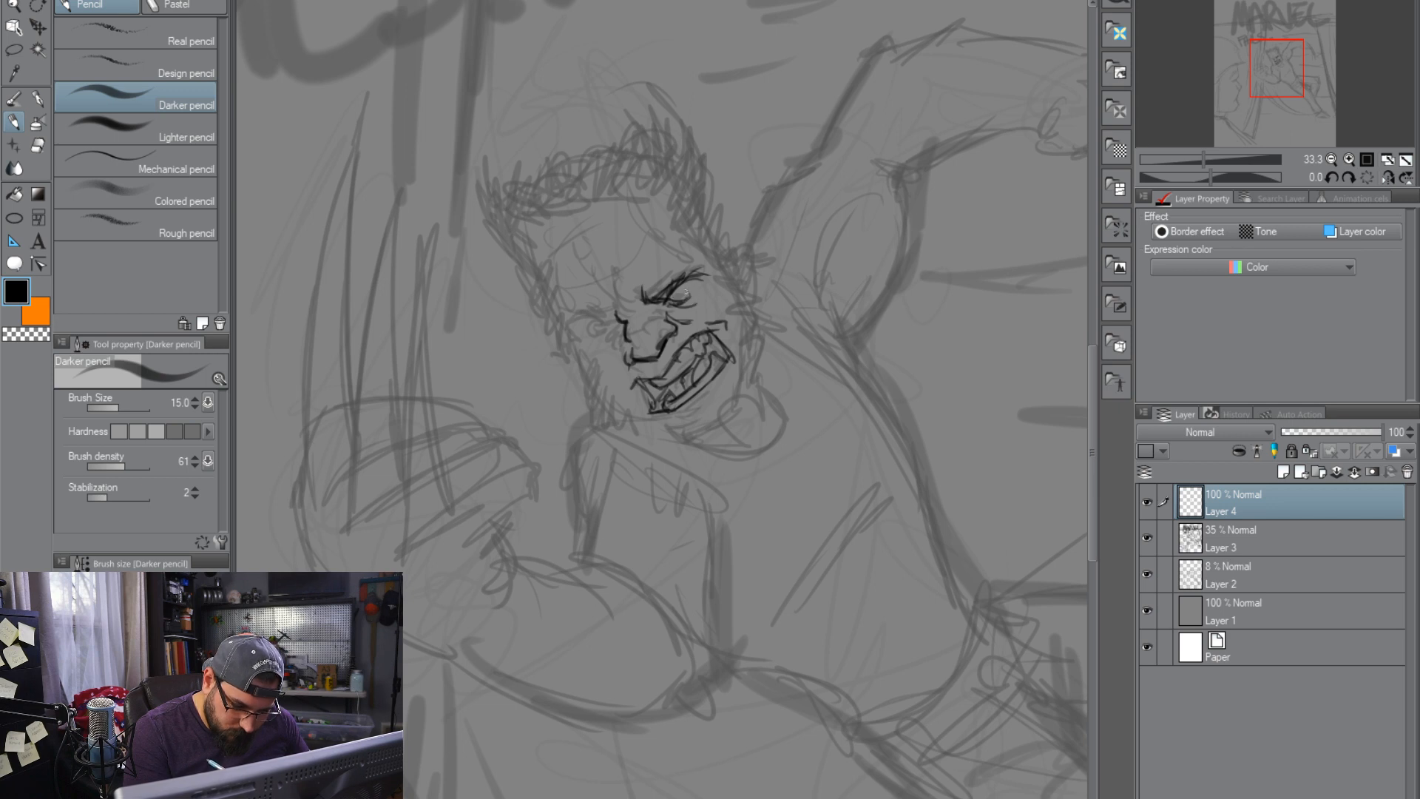
left_click_drag(686, 291, 676, 292)
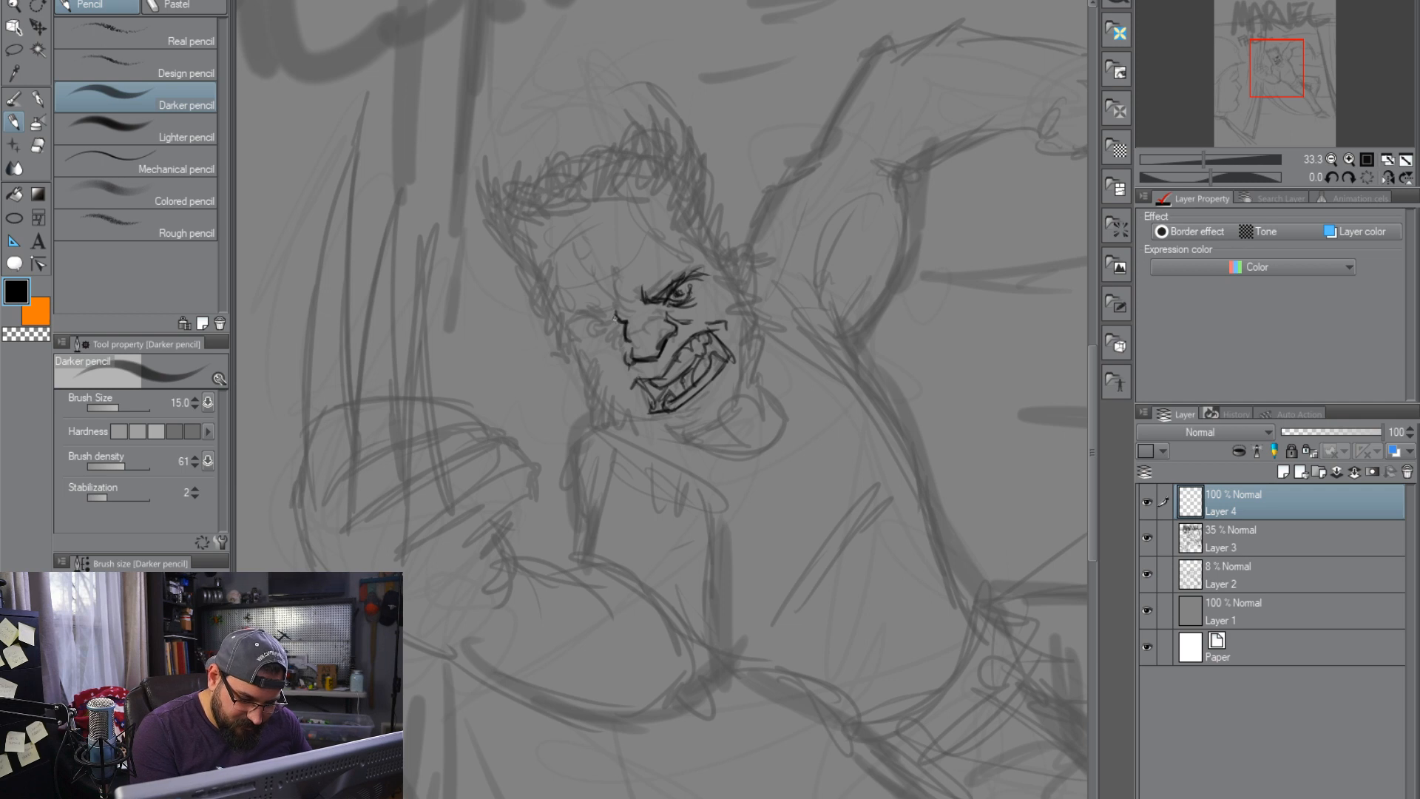
left_click_drag(583, 316, 603, 323)
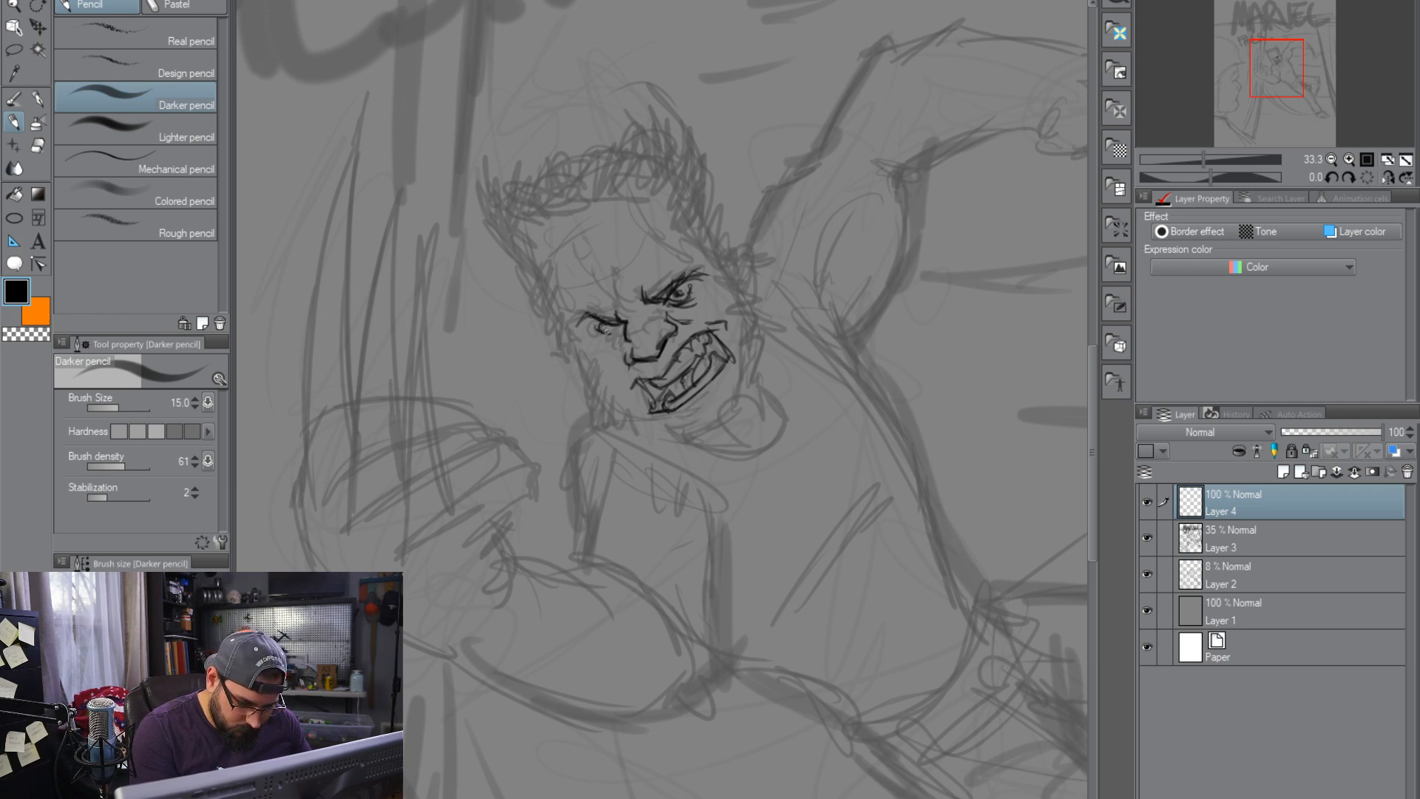
mouse_move(604, 329)
left_mouse_down()
mouse_move(571, 321)
mouse_move(546, 261)
mouse_move(607, 398)
left_mouse_up()
left_click_drag(580, 331, 614, 405)
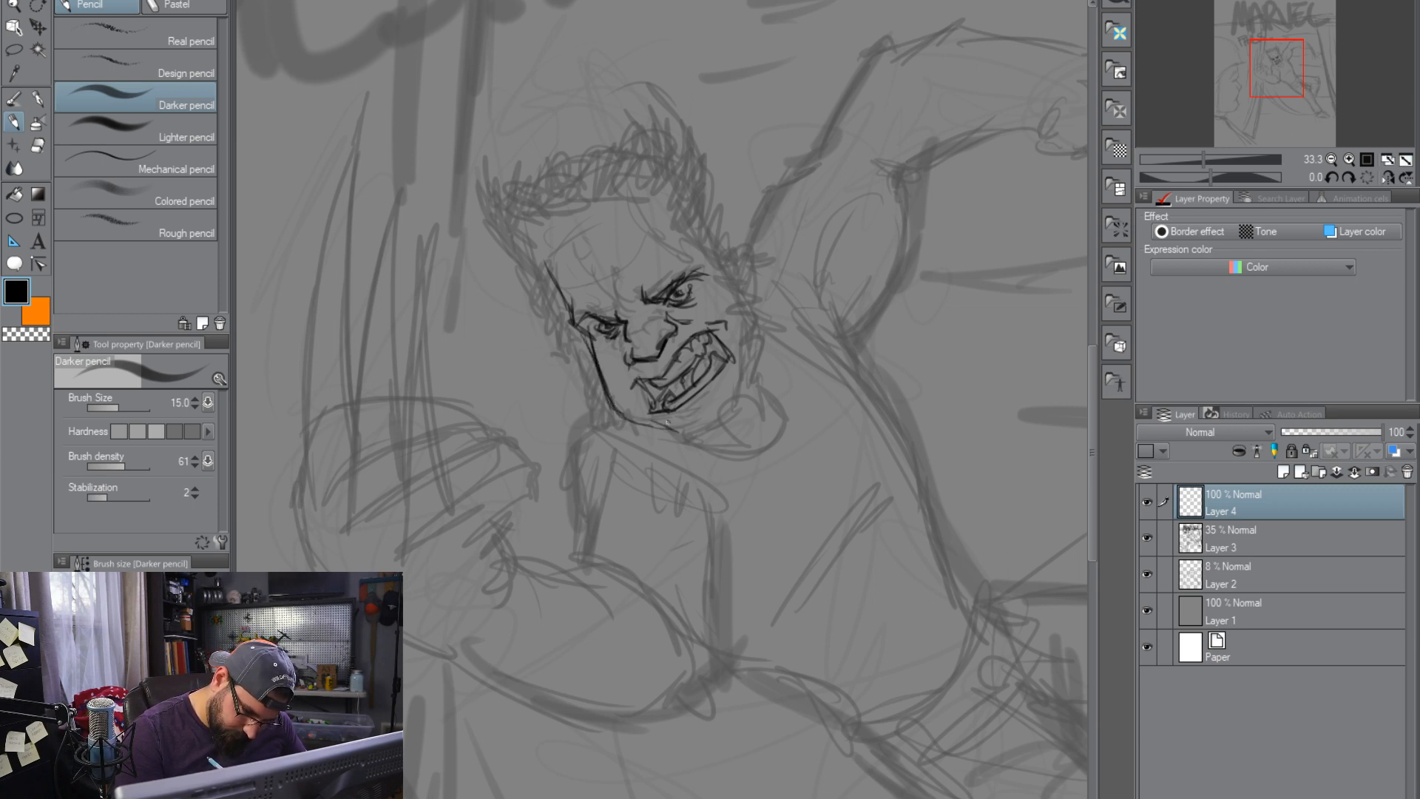
Outline the chin, near jaw and ear, and hatch dark sideburns down both sides of the face
mouse_move(695, 425)
left_mouse_down()
mouse_move(731, 422)
mouse_move(763, 321)
mouse_move(759, 373)
left_mouse_up()
mouse_move(757, 325)
left_mouse_down()
mouse_move(738, 283)
mouse_move(766, 330)
left_mouse_up()
mouse_move(738, 259)
left_mouse_down()
mouse_move(769, 278)
mouse_move(750, 291)
left_mouse_up()
mouse_move(580, 340)
left_mouse_down()
mouse_move(616, 412)
mouse_move(658, 429)
left_mouse_up()
mouse_move(723, 268)
left_mouse_down()
mouse_move(767, 338)
mouse_move(751, 385)
left_mouse_up()
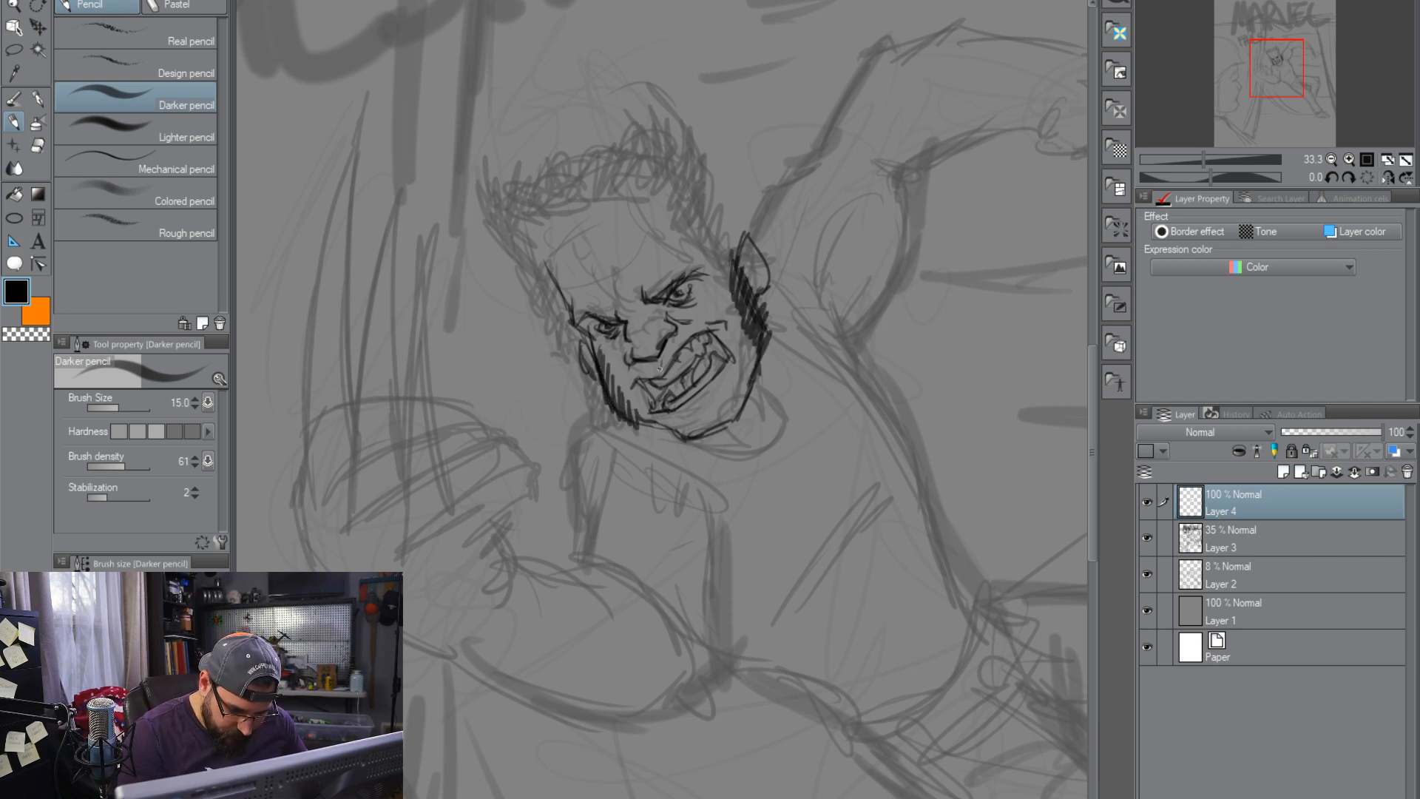
Hatch the moustache around the mouth and the beard along the cheeks, jaw and chin
left_click_drag(630, 367, 633, 403)
left_click_drag(628, 388, 640, 423)
mouse_move(667, 357)
left_mouse_down()
mouse_move(700, 322)
mouse_move(748, 378)
left_mouse_up()
left_click_drag(765, 333, 755, 385)
left_click_drag(692, 419, 686, 436)
left_click_drag(709, 409, 699, 434)
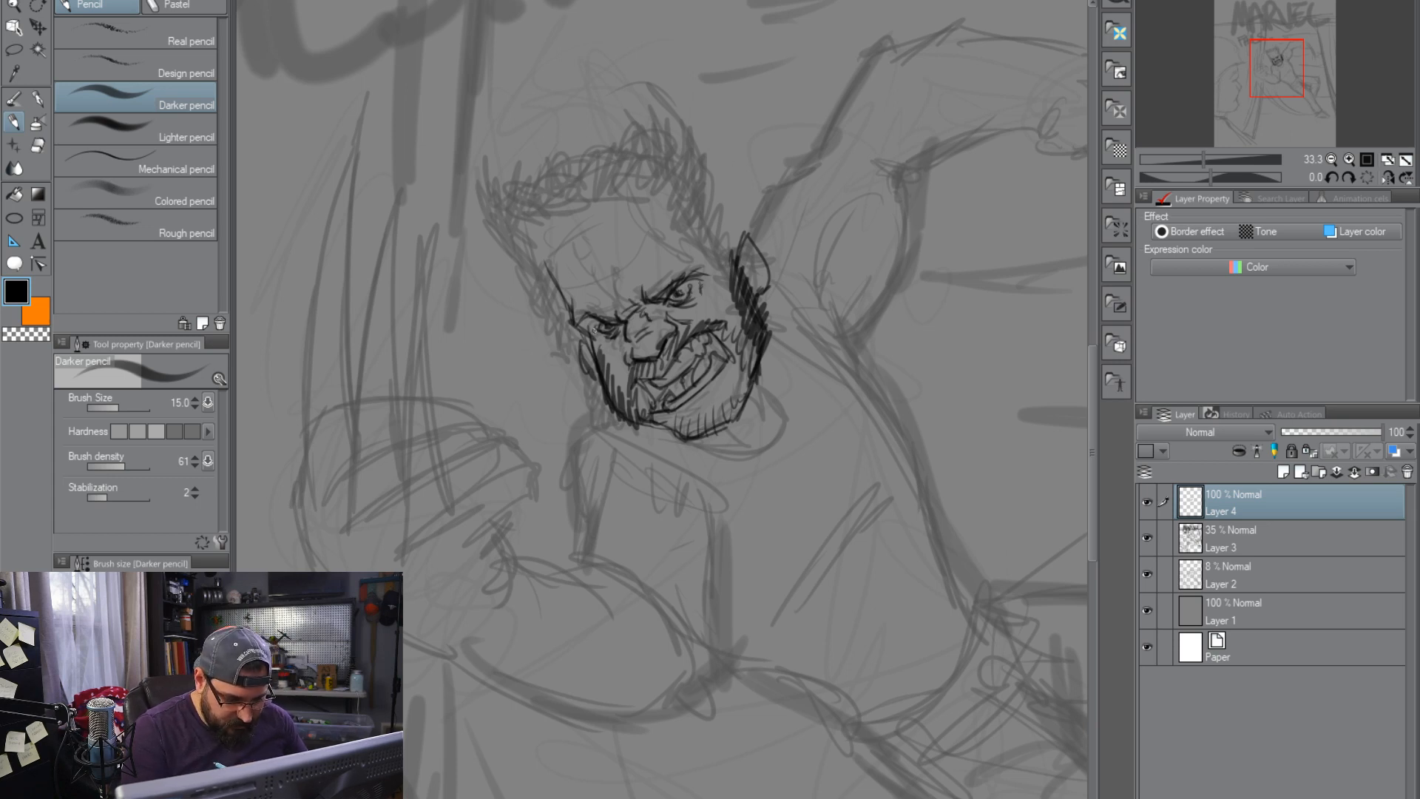
Add the frown crease between the brows and the neck line running down from the jaw
left_click_drag(622, 287, 608, 263)
mouse_move(777, 382)
left_mouse_down()
mouse_move(769, 373)
mouse_move(805, 408)
mouse_move(791, 456)
left_mouse_up()
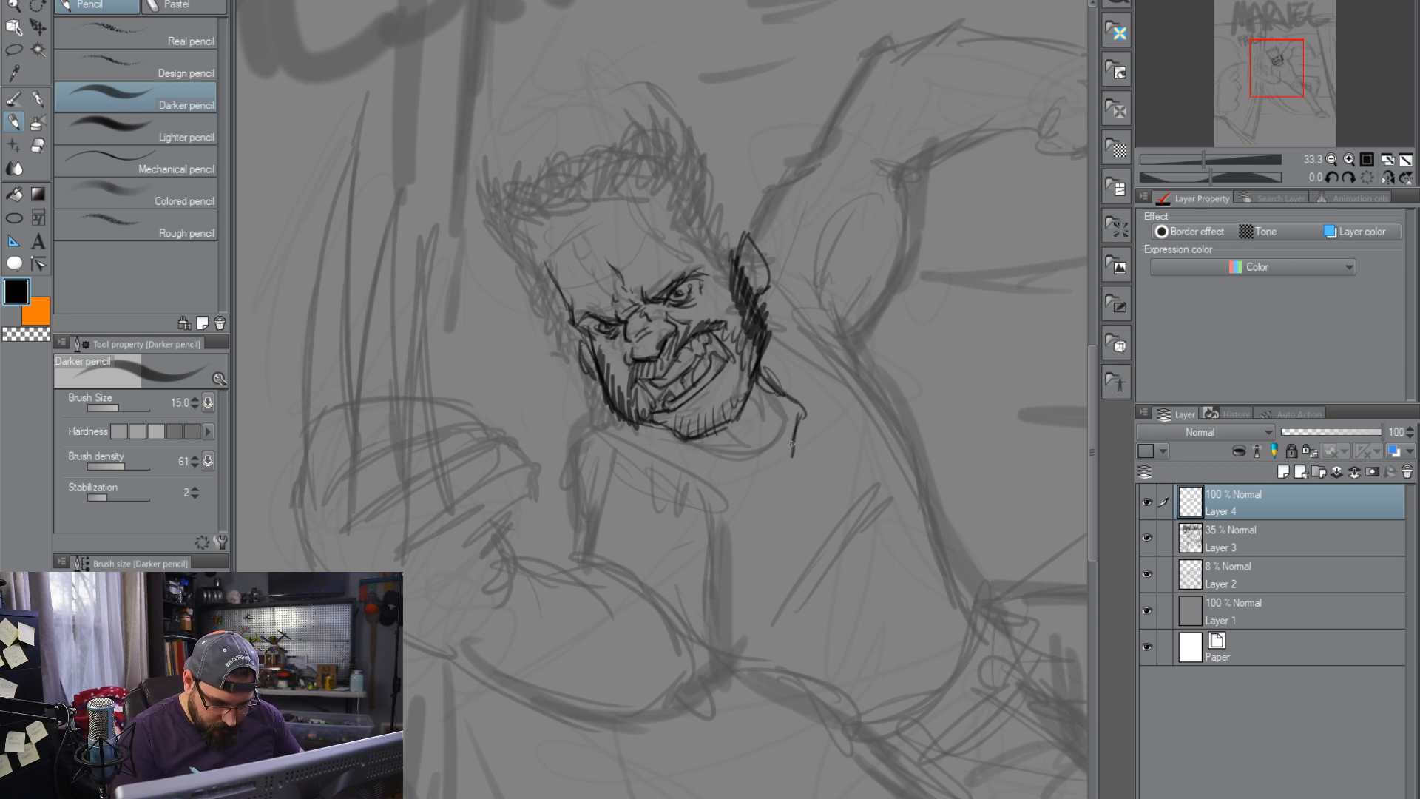
scroll(609, 654, "down", 8)
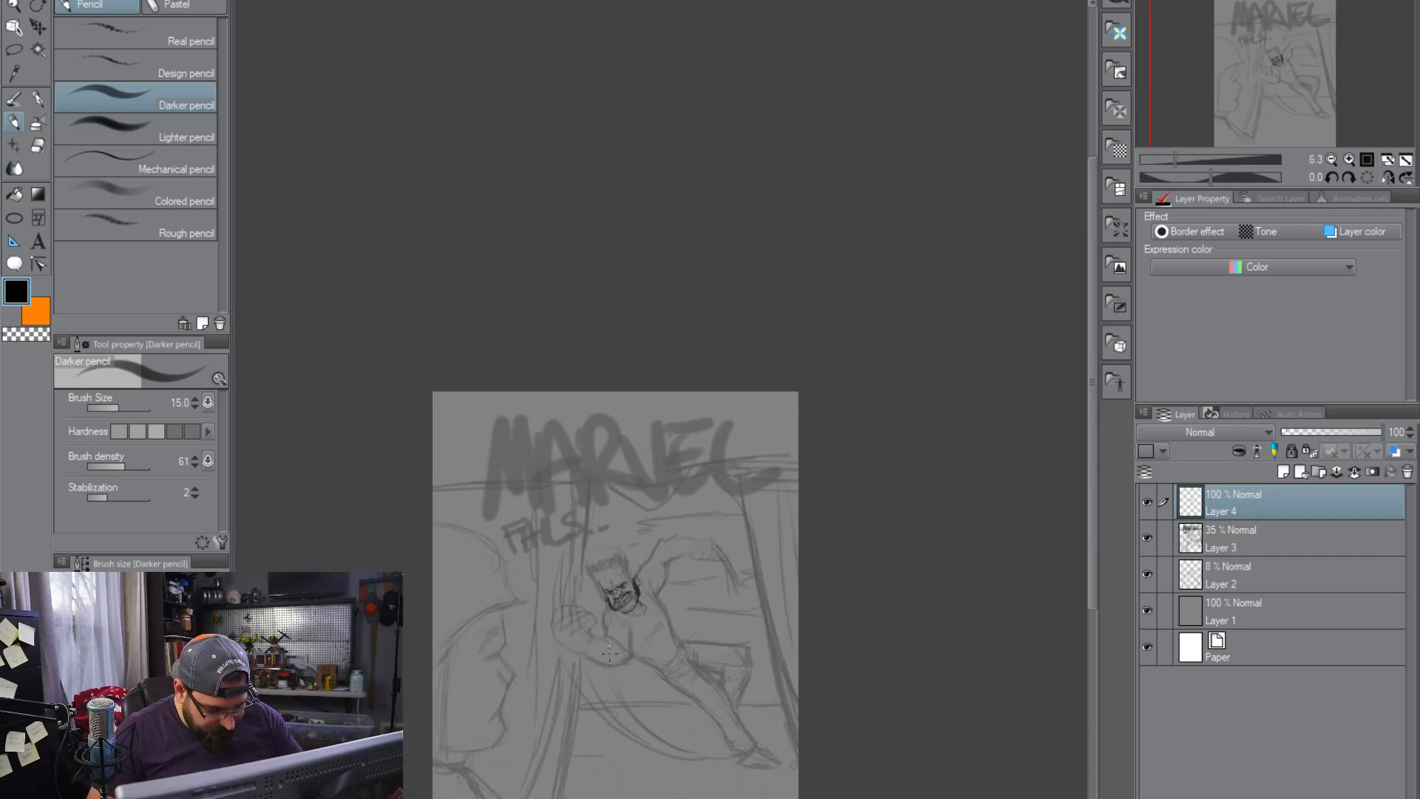
scroll(610, 654, "up", 3)
left_click_drag(864, 618, 914, 475)
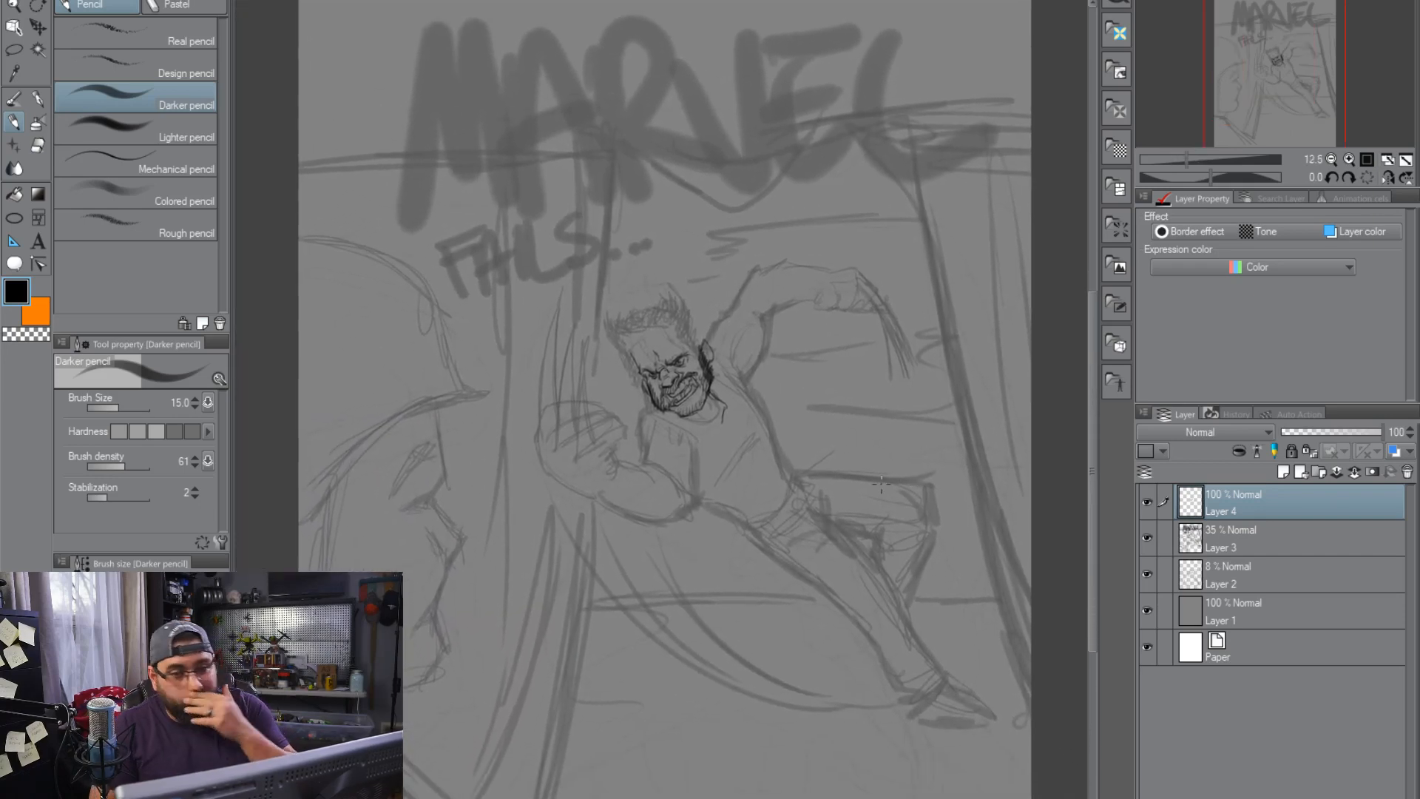